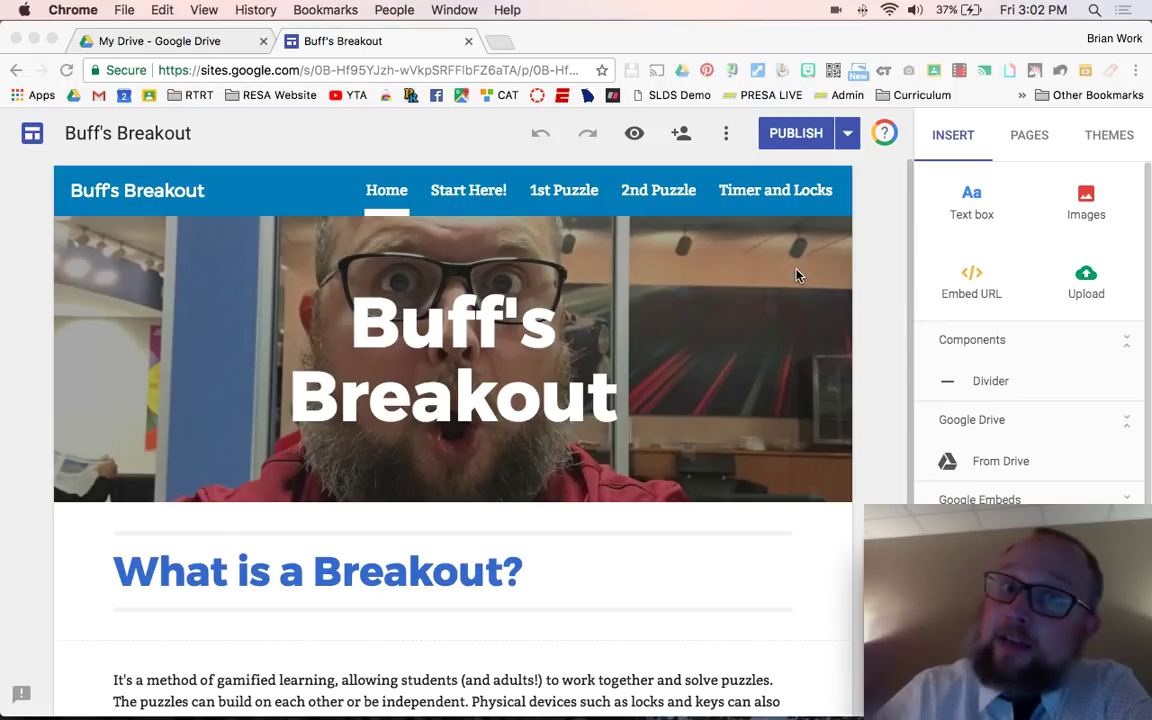
Open the site's Timer and Locks page and examine its timer video and the two embedded lock forms
left_click(763, 191)
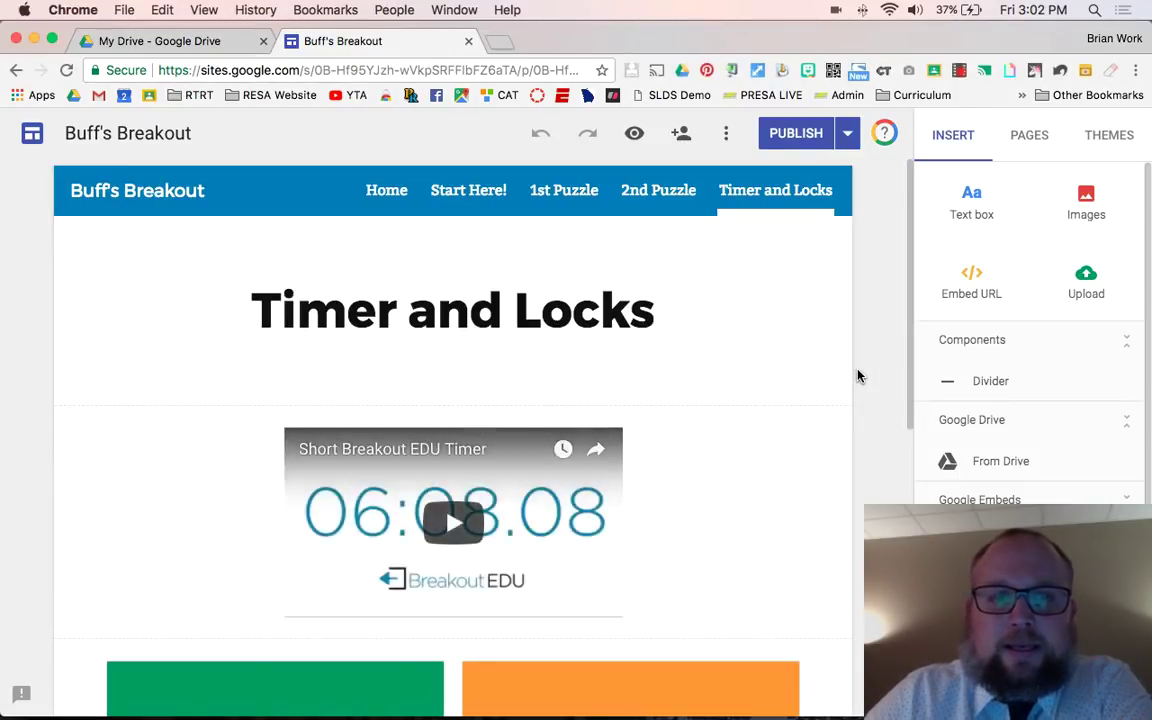
scroll(858, 375, "down", 3)
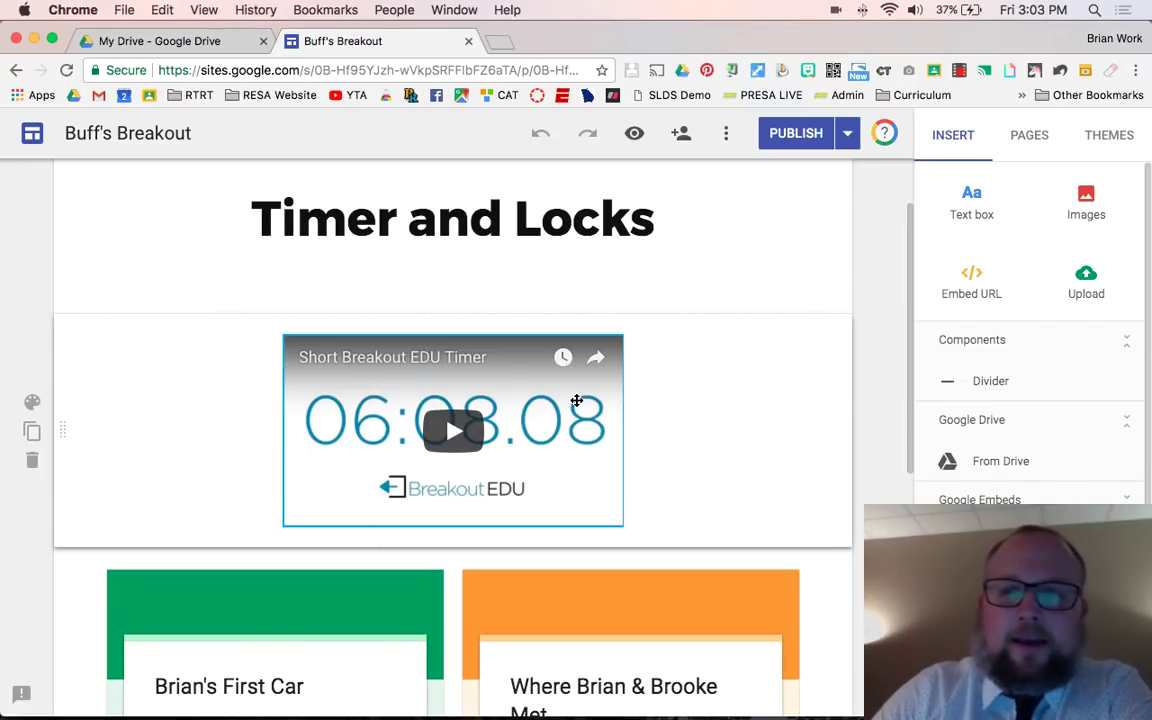
scroll(700, 410, "down", 2)
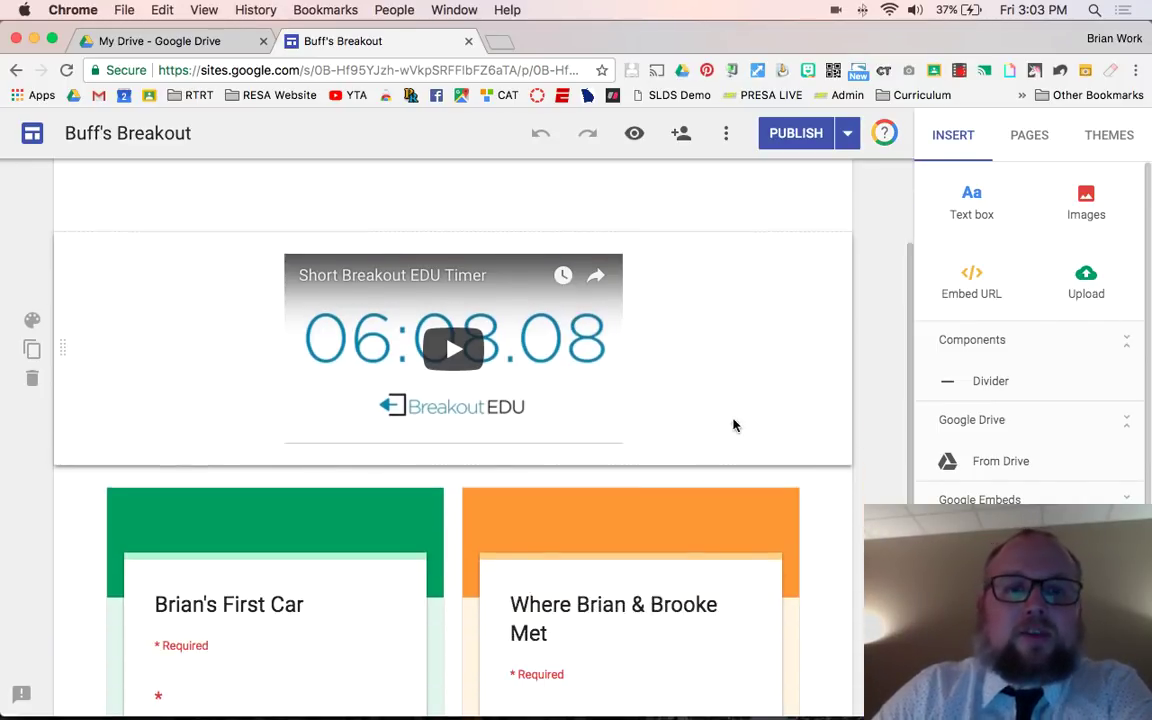
scroll(750, 412, "down", 3)
scroll(865, 463, "down", 3)
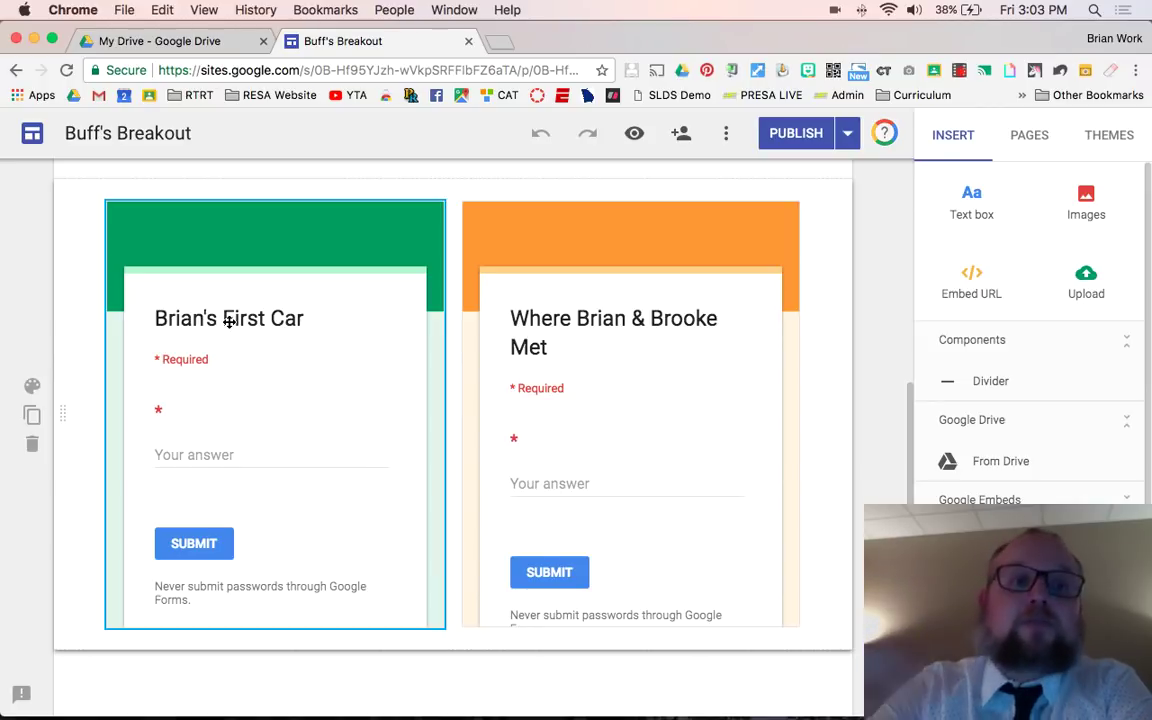
Preview the site and go to the embedded first-car lock form on the Timer and Locks page
left_click(188, 457)
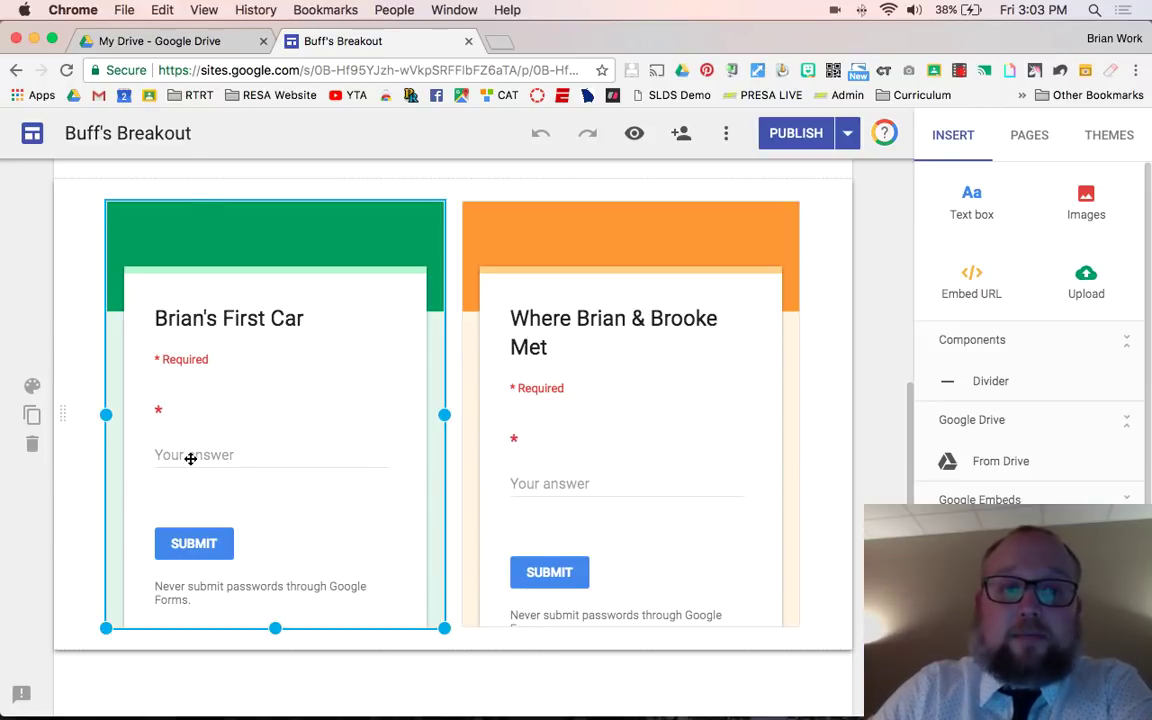
left_click(635, 136)
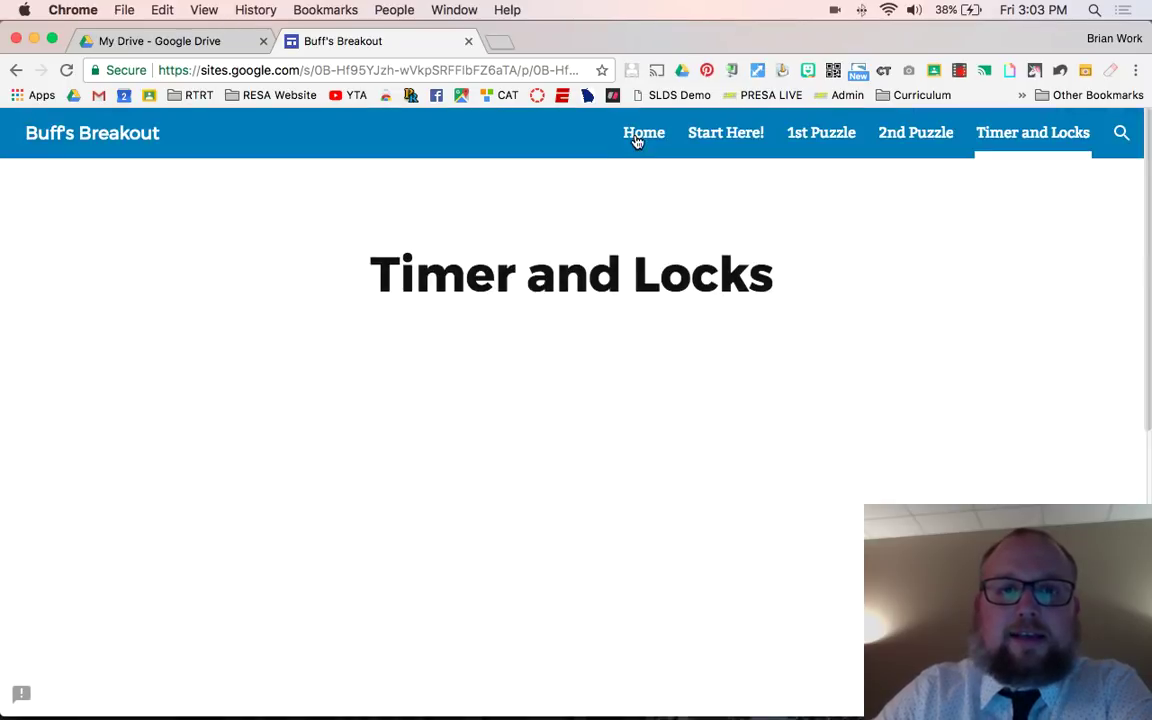
scroll(663, 442, "down", 3)
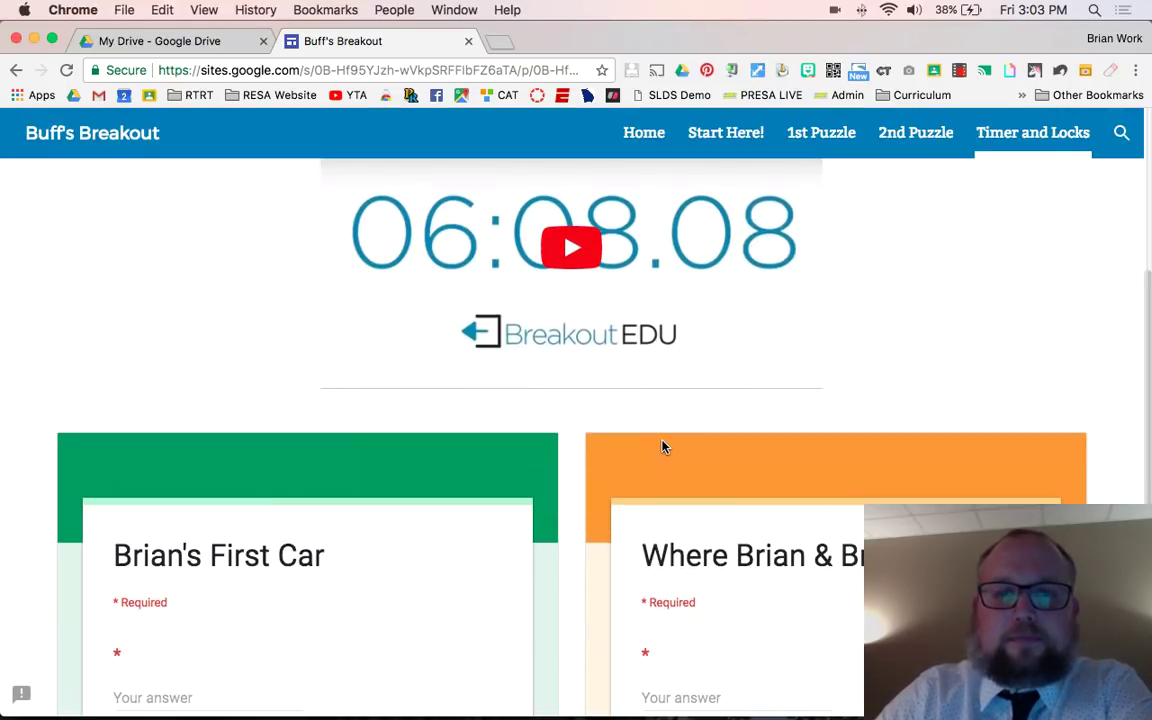
scroll(415, 459, "down", 5)
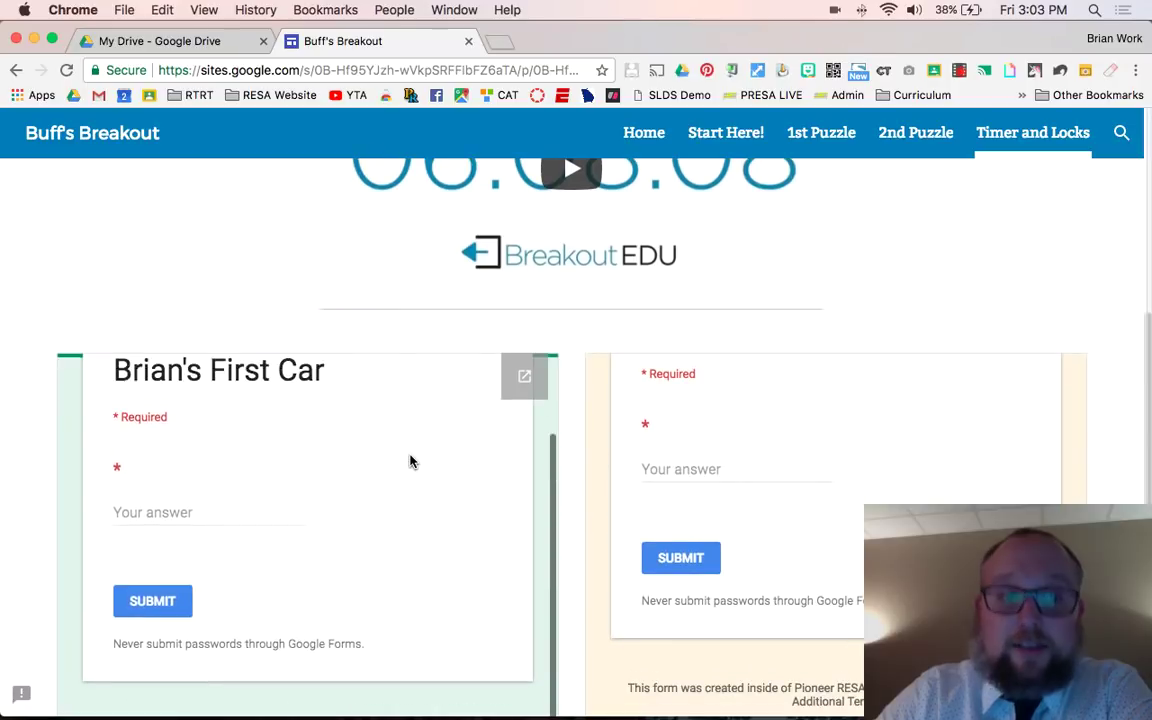
scroll(44, 455, "down", 3)
Try to submit the first-car lock form with the answer "mercedes"
left_click(133, 400)
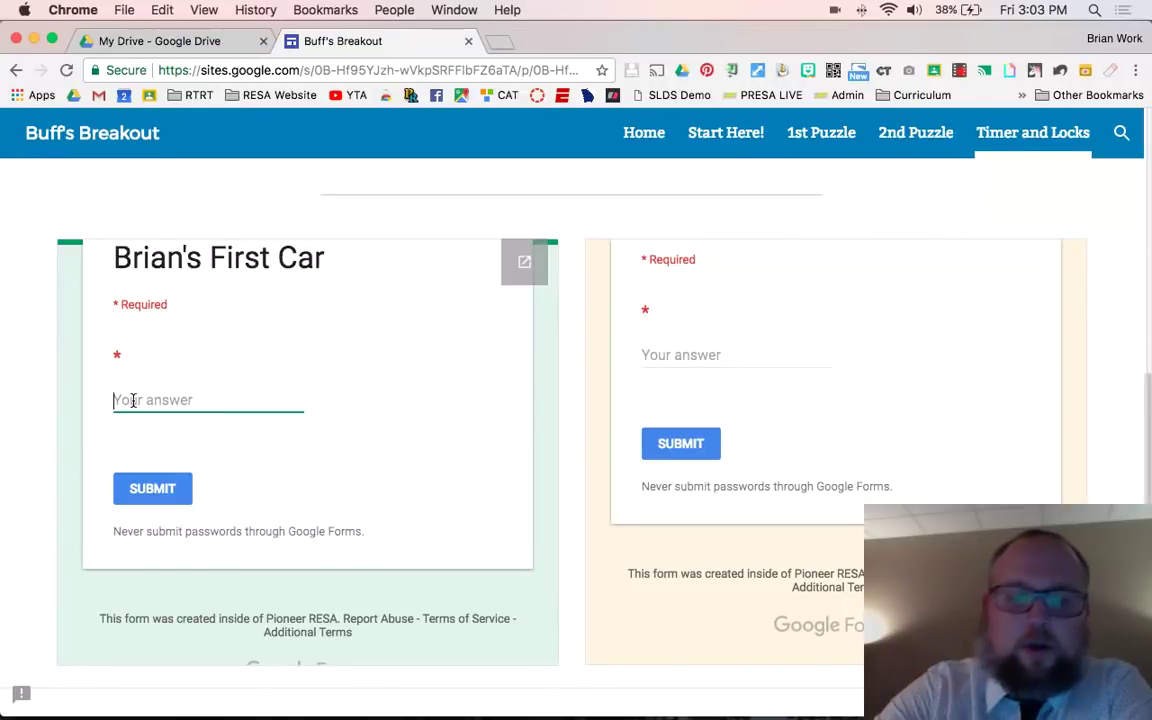
type("m")
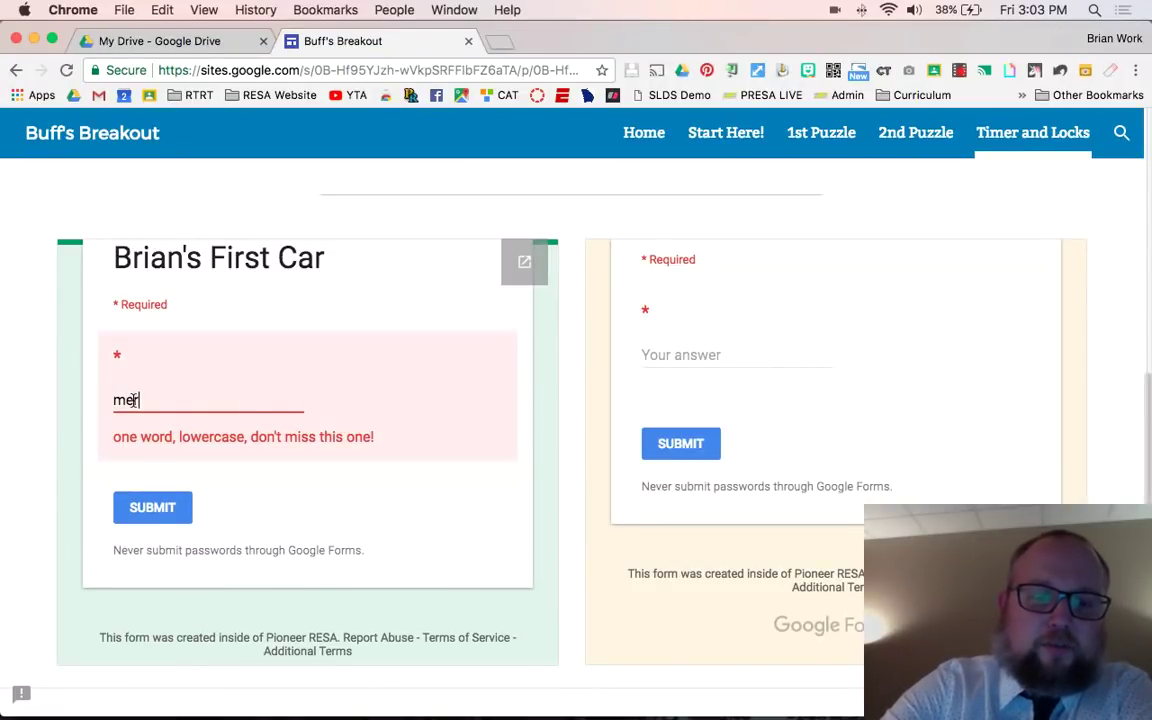
type("erec")
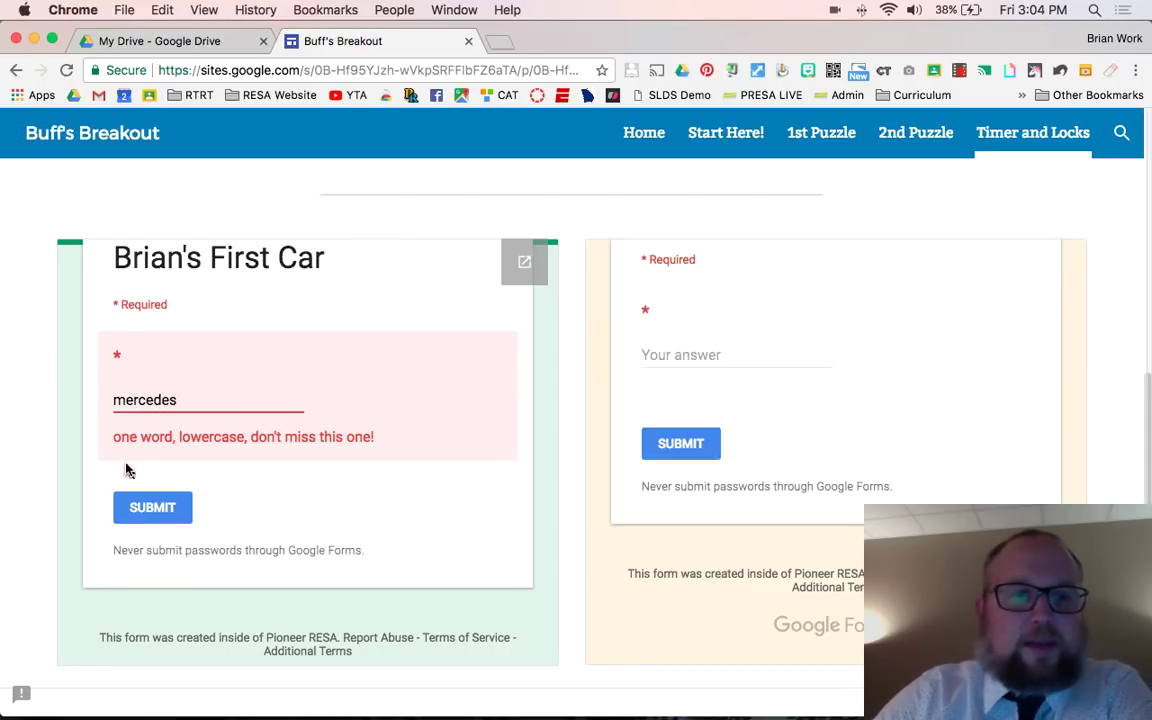
left_click(140, 500)
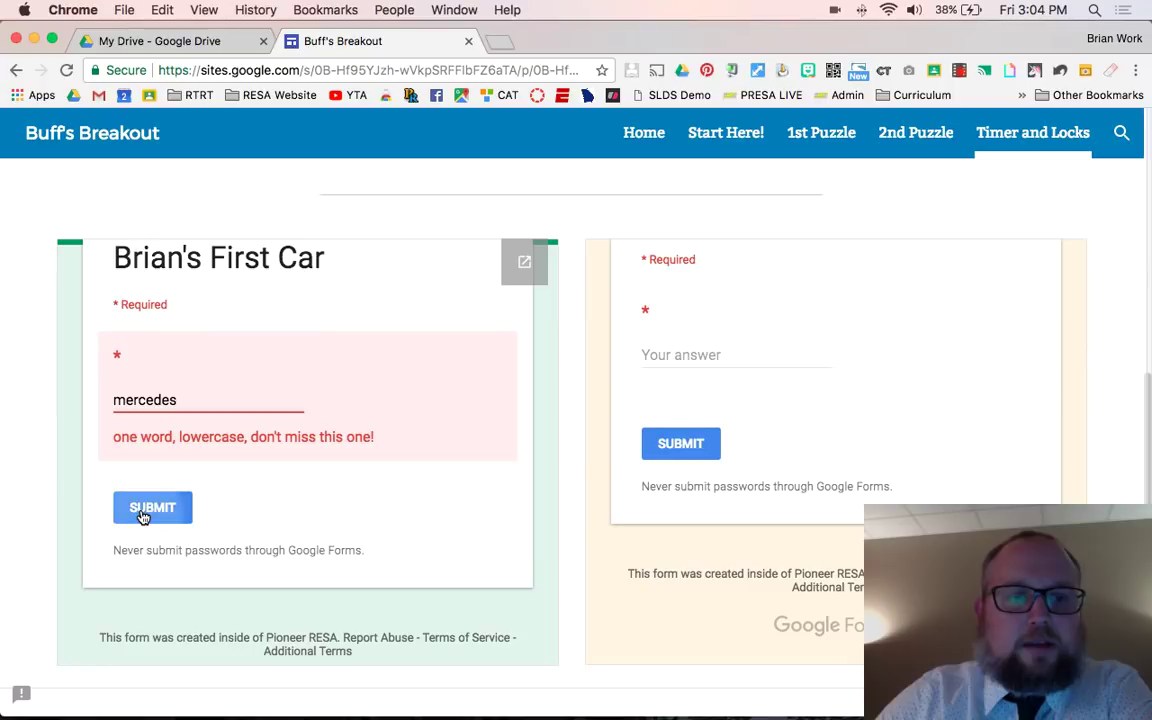
Replace the first-car answer with "cougar" and submit the lock form
double_click(169, 400)
type("c")
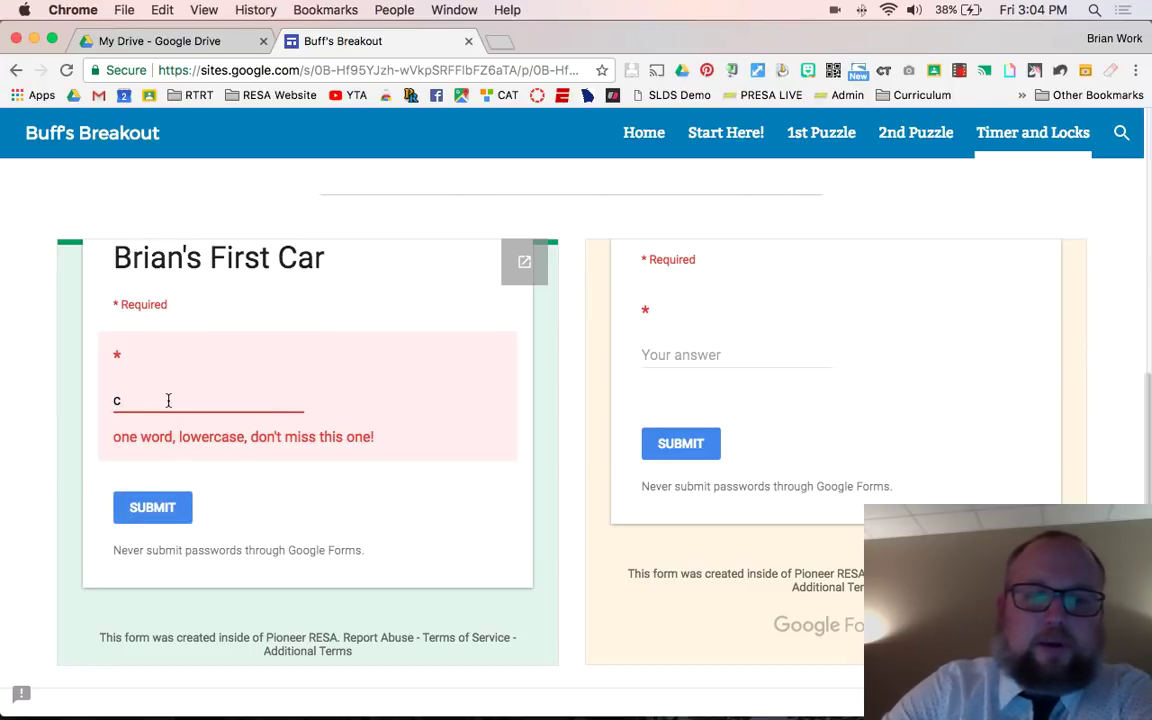
type("ougar")
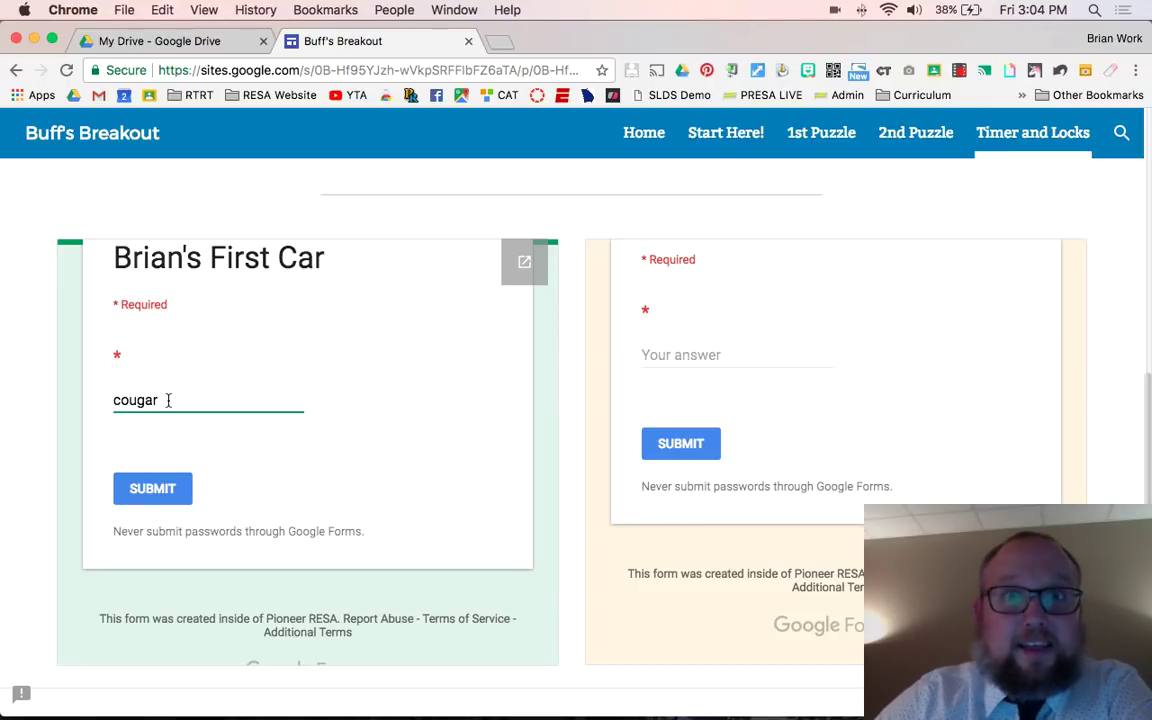
left_click(150, 488)
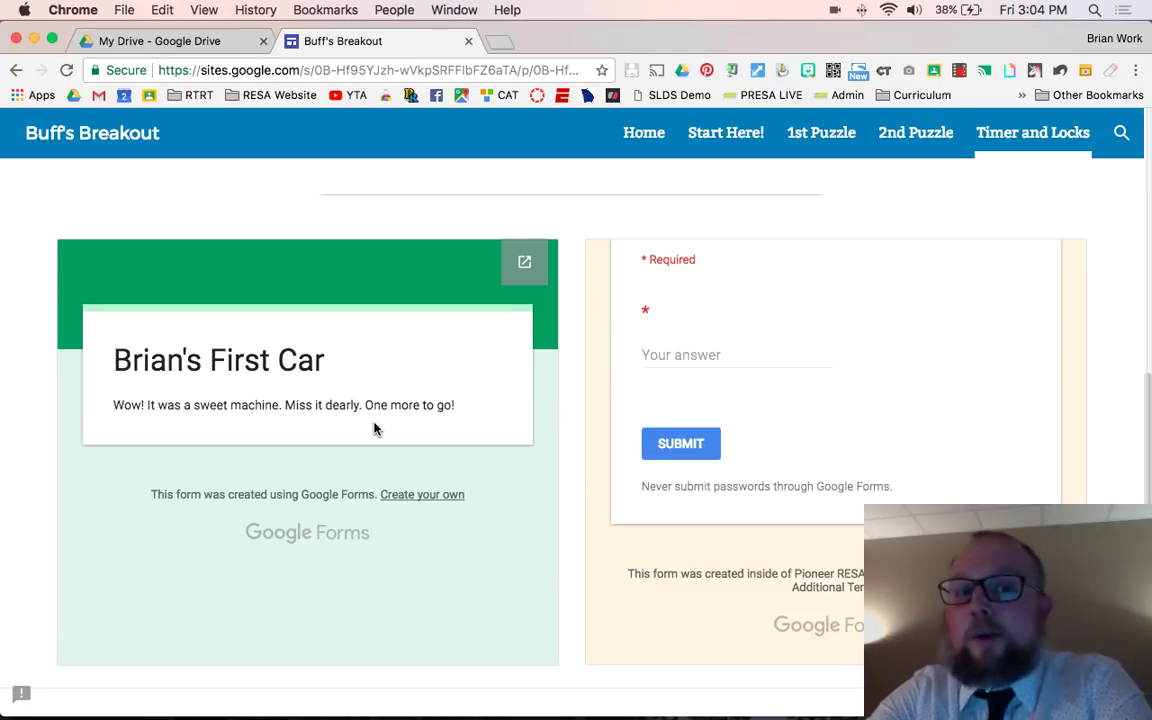
scroll(373, 429, "up", 2)
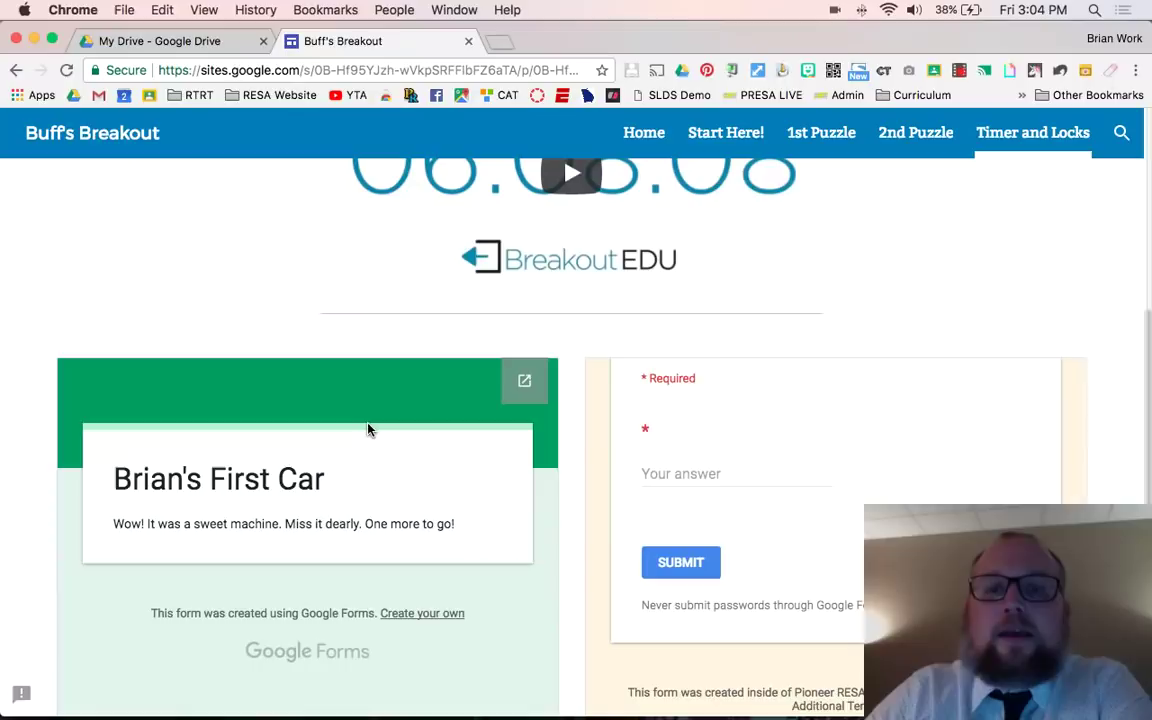
scroll(519, 431, "up", 1)
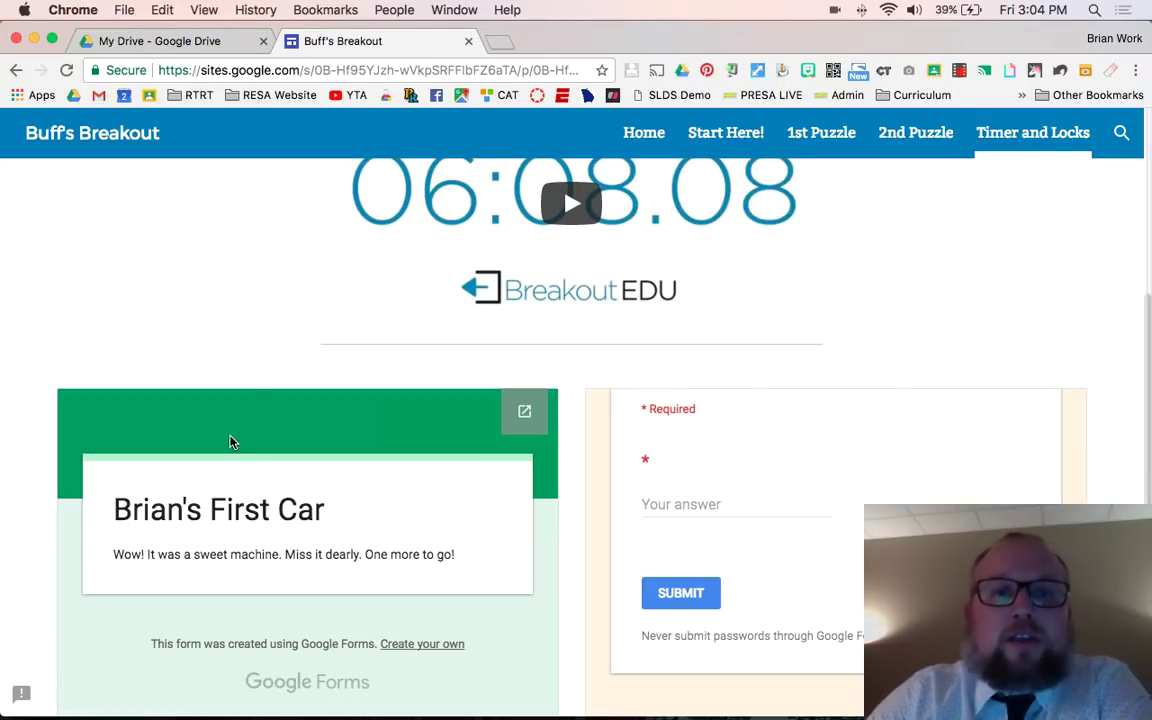
Switch to Google Drive and create a new blank Google Form
left_click(170, 43)
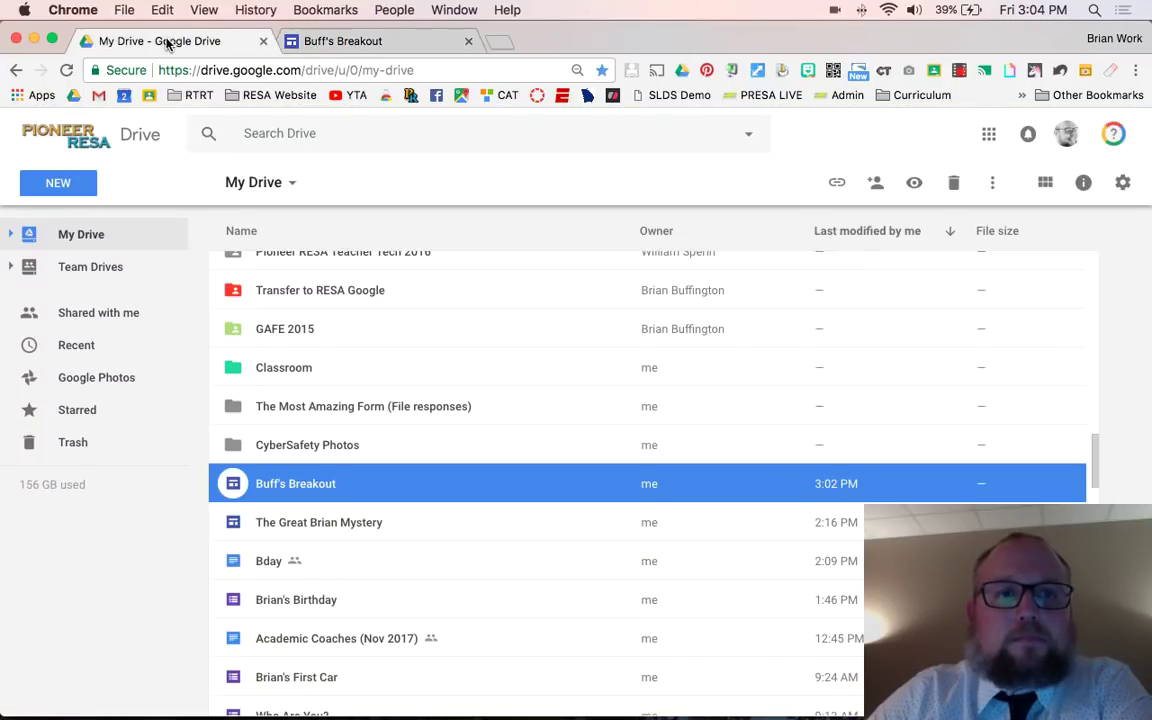
left_click(56, 188)
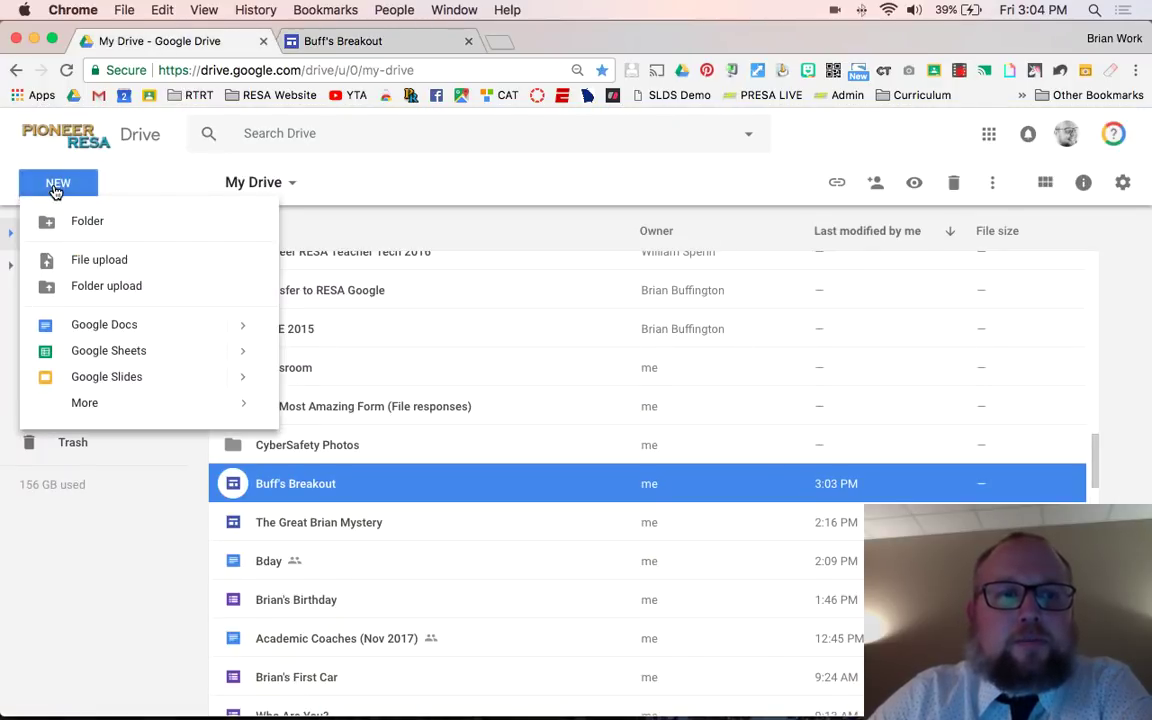
mouse_move(141, 414)
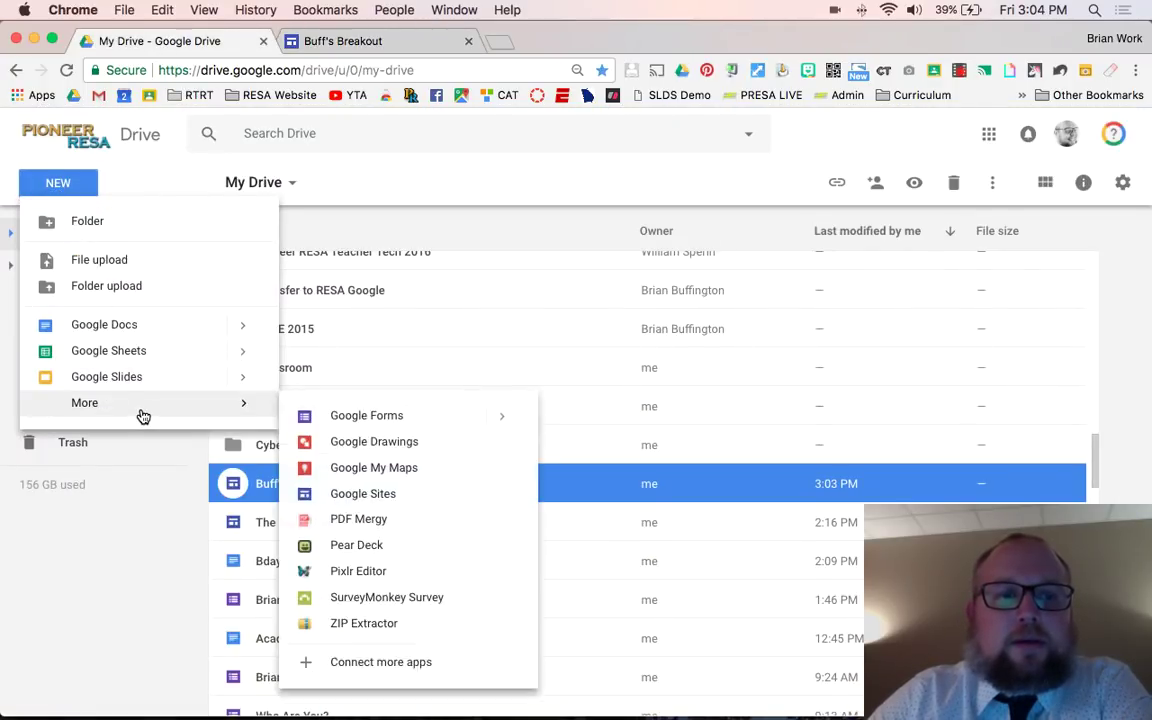
left_click(333, 426)
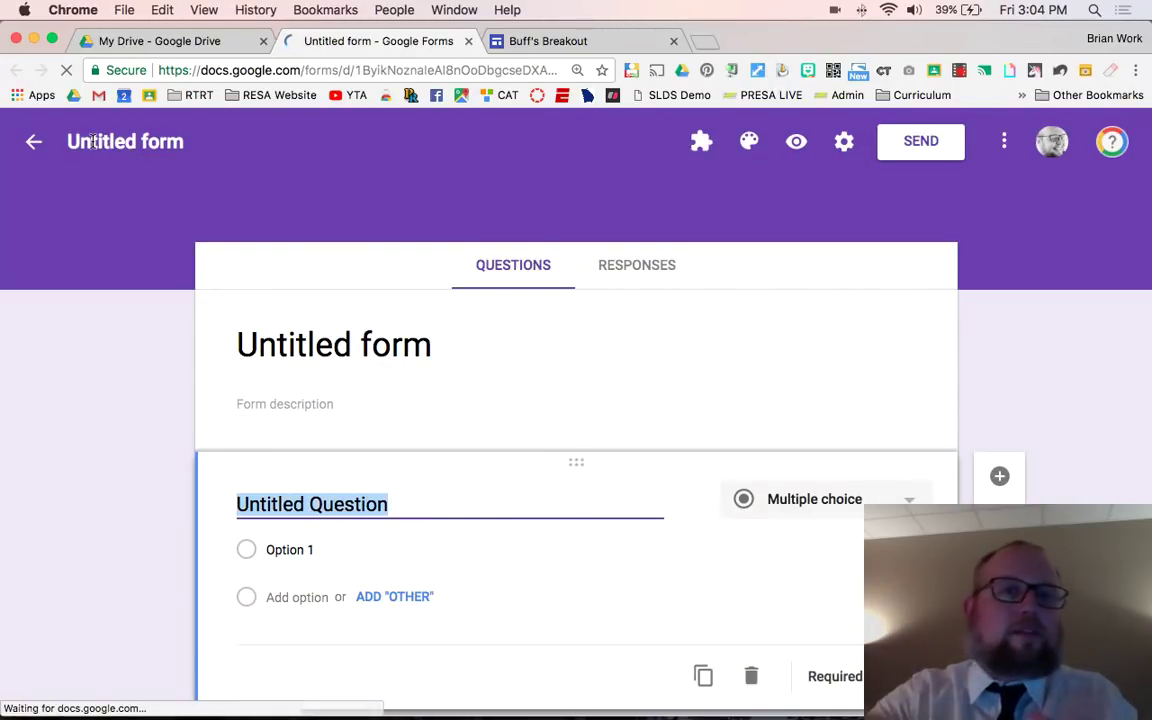
Clear the default text of the new form's first question, leaving the question blank
type("Brian")
key("BackSpace")
key("BackSpace")
key("BackSpace")
key("BackSpace")
key("BackSpace")
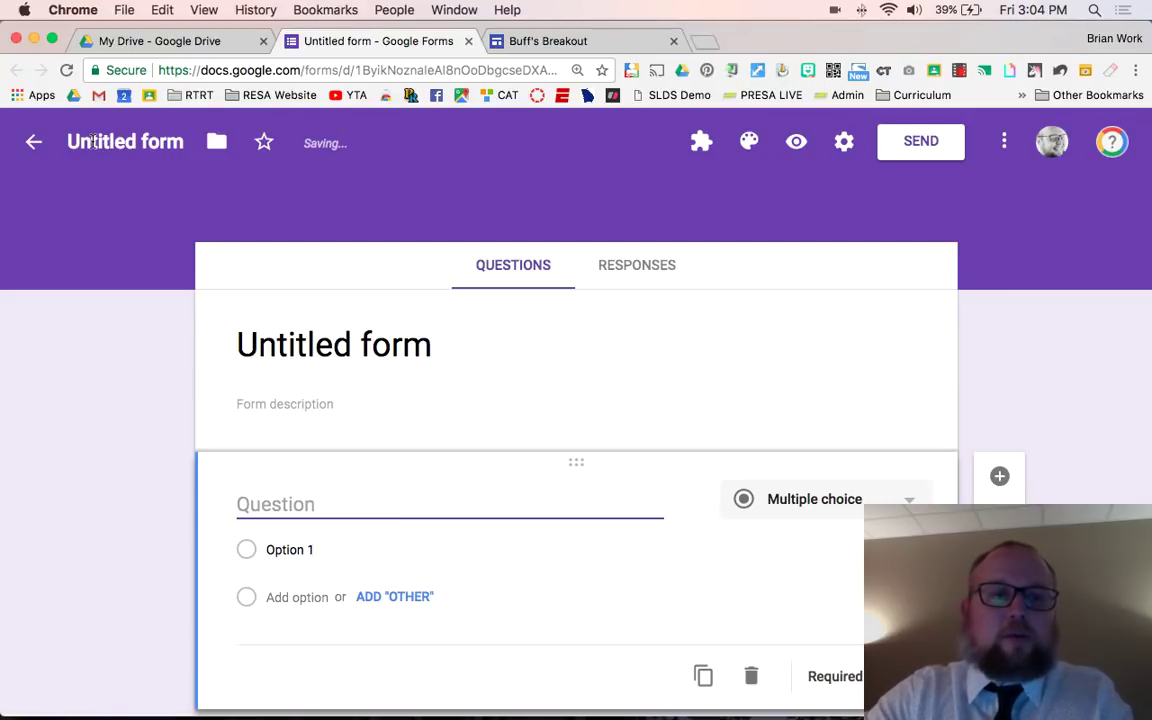
Replace the untitled form's file name with the creator's first name in possessive form
left_click_drag(67, 141, 101, 137)
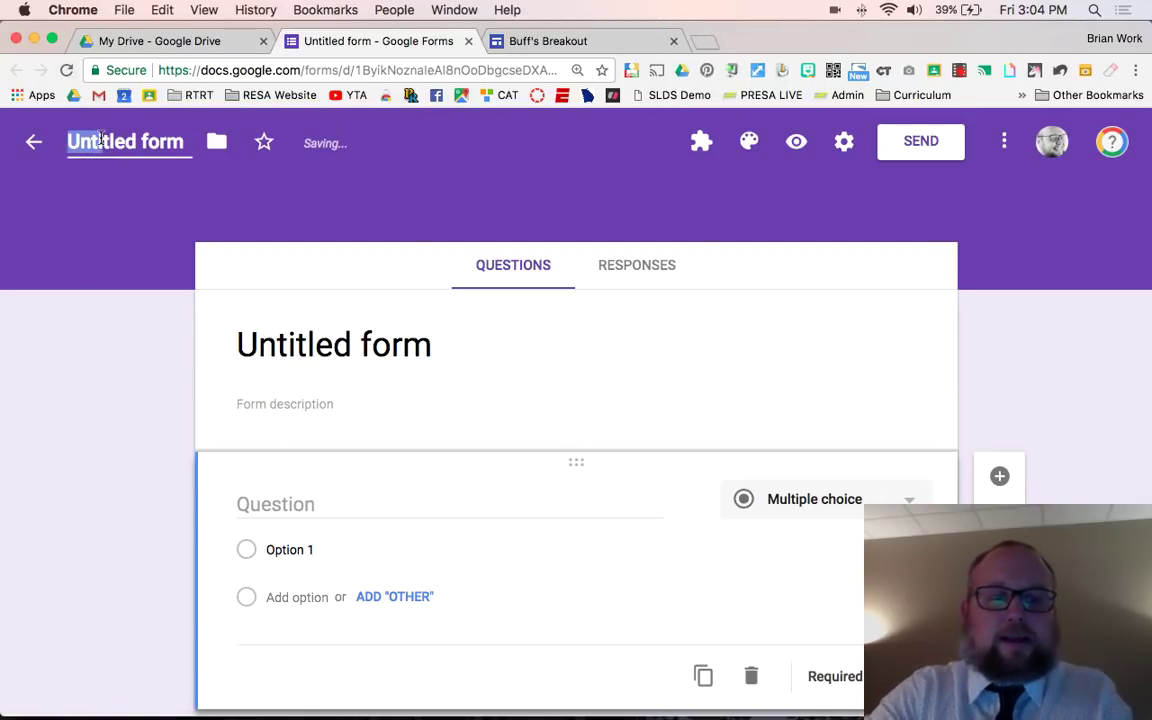
type("B")
triple_click(101, 140)
type("Brian")
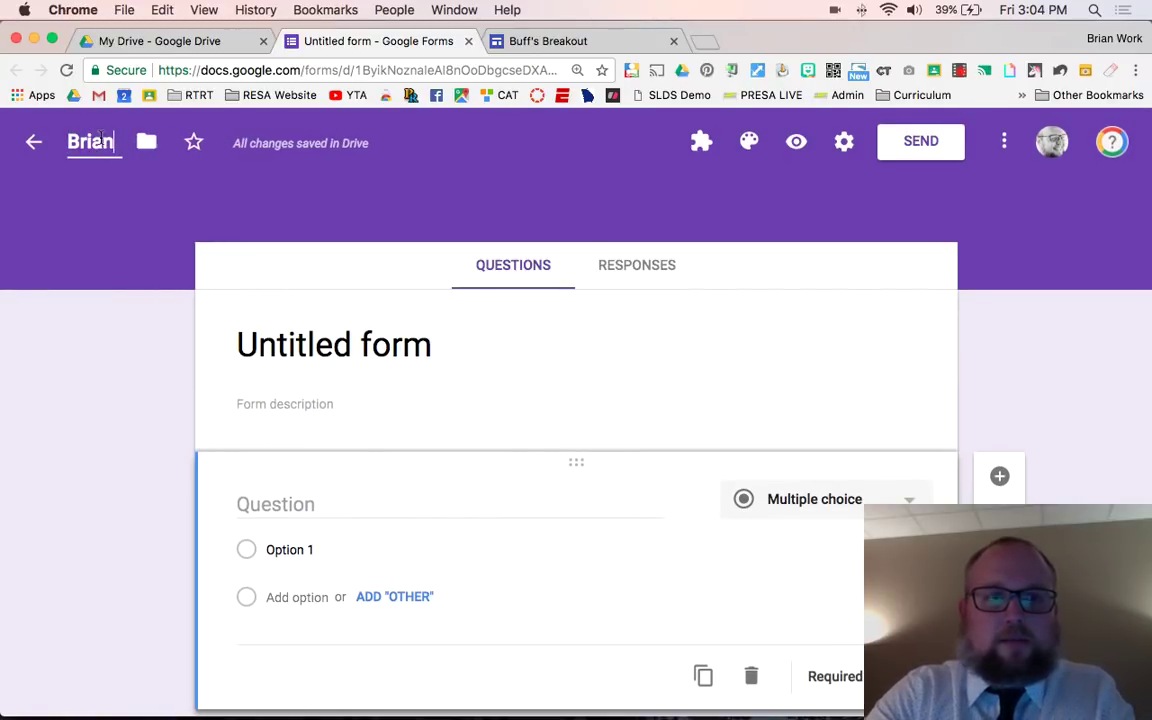
type("'s")
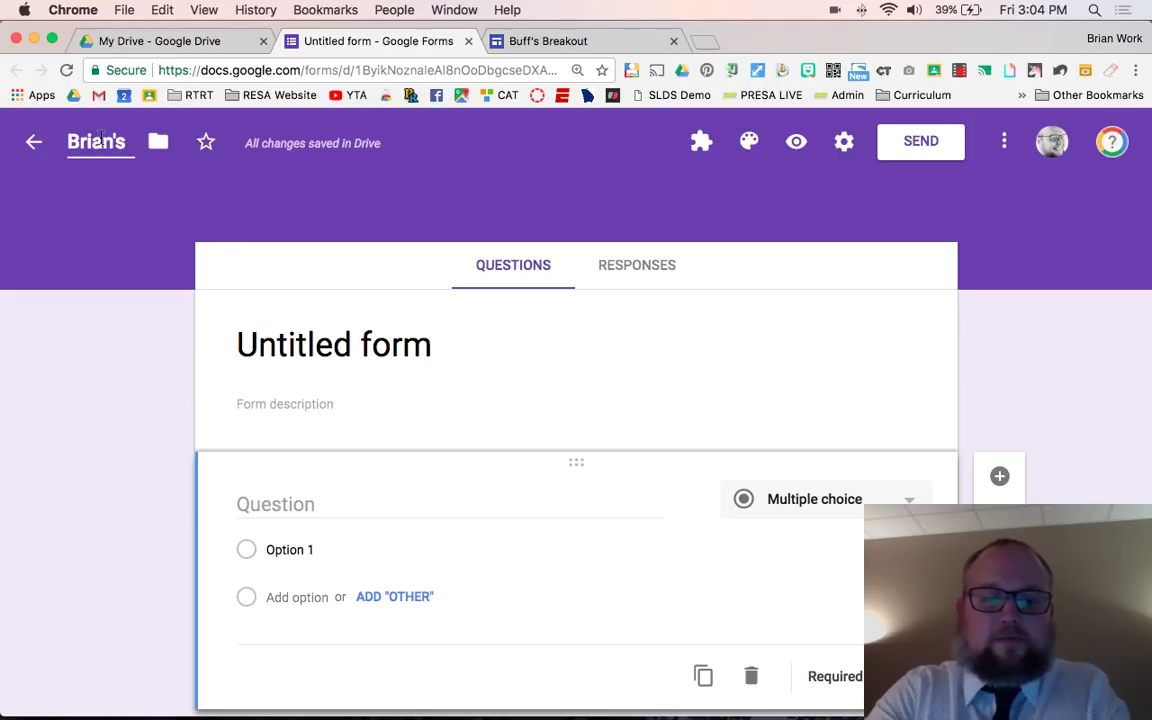
type(" First Car")
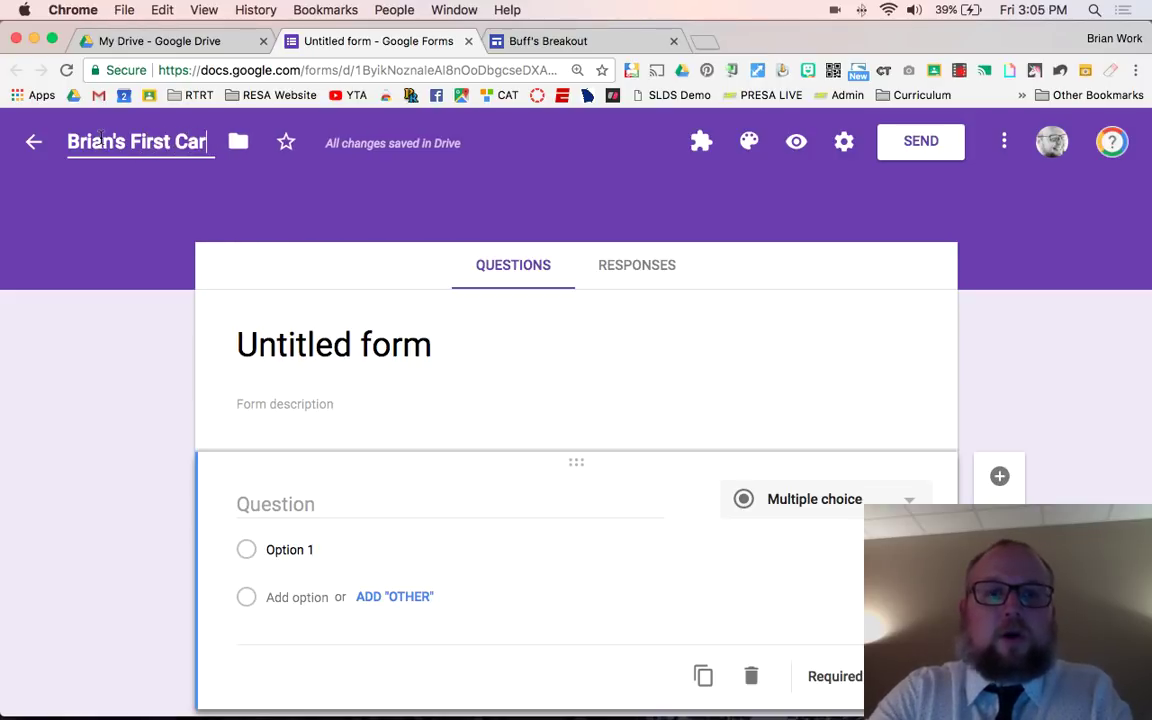
key("BackSpace")
key("BackSpace")
key("BackSpace")
key("BackSpace")
key("BackSpace")
key("BackSpace")
key("BackSpace")
key("BackSpace")
key("BackSpace")
key("BackSpace")
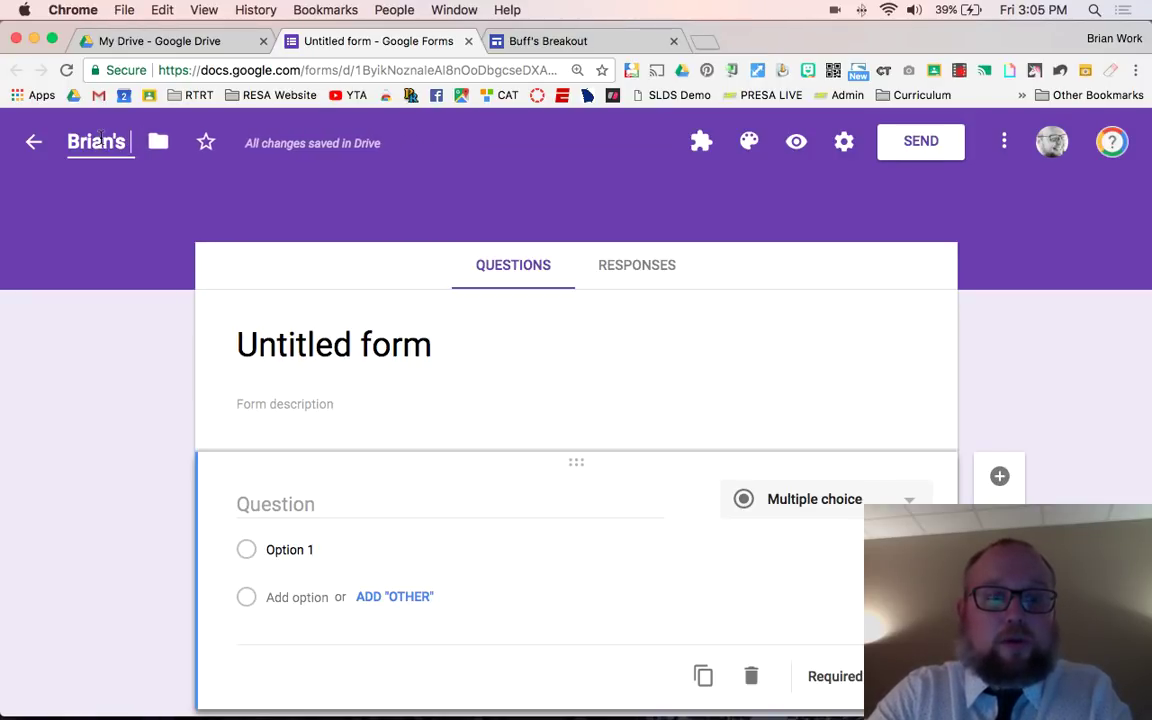
Complete the form's file name with "Secret Code" and apply the same name as the form title
type("Secret C")
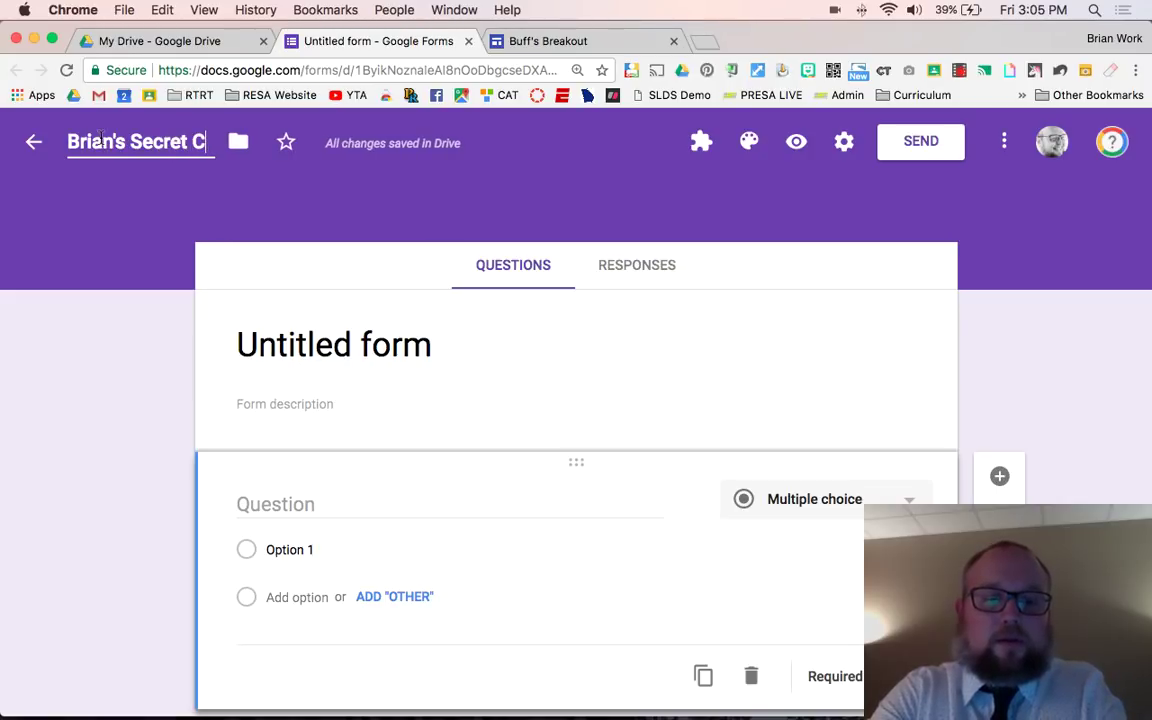
type("ode")
left_click(239, 322)
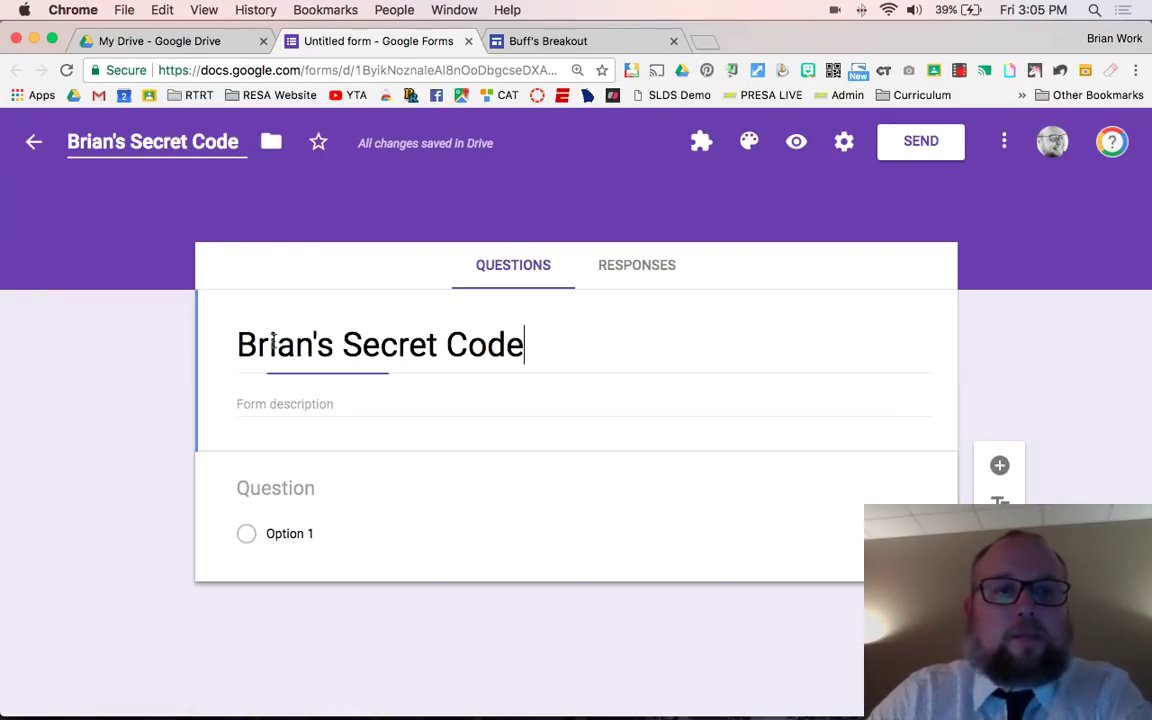
Change the blank question's type to Short answer
left_click(300, 490)
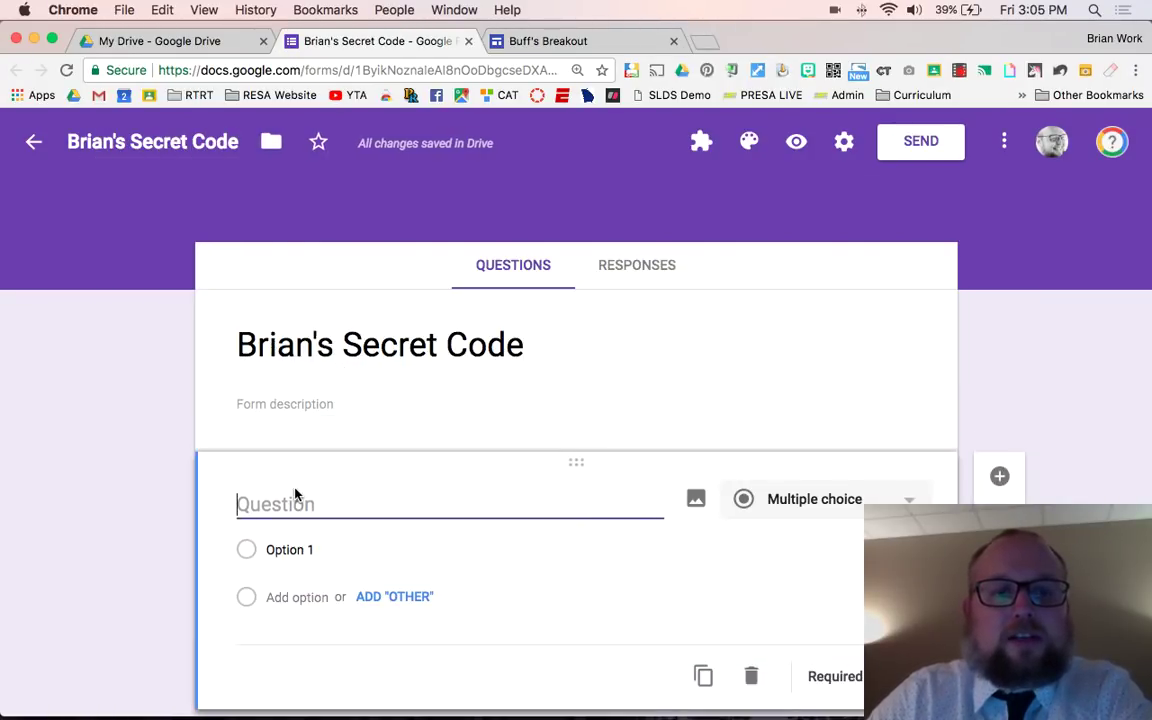
left_click(905, 501)
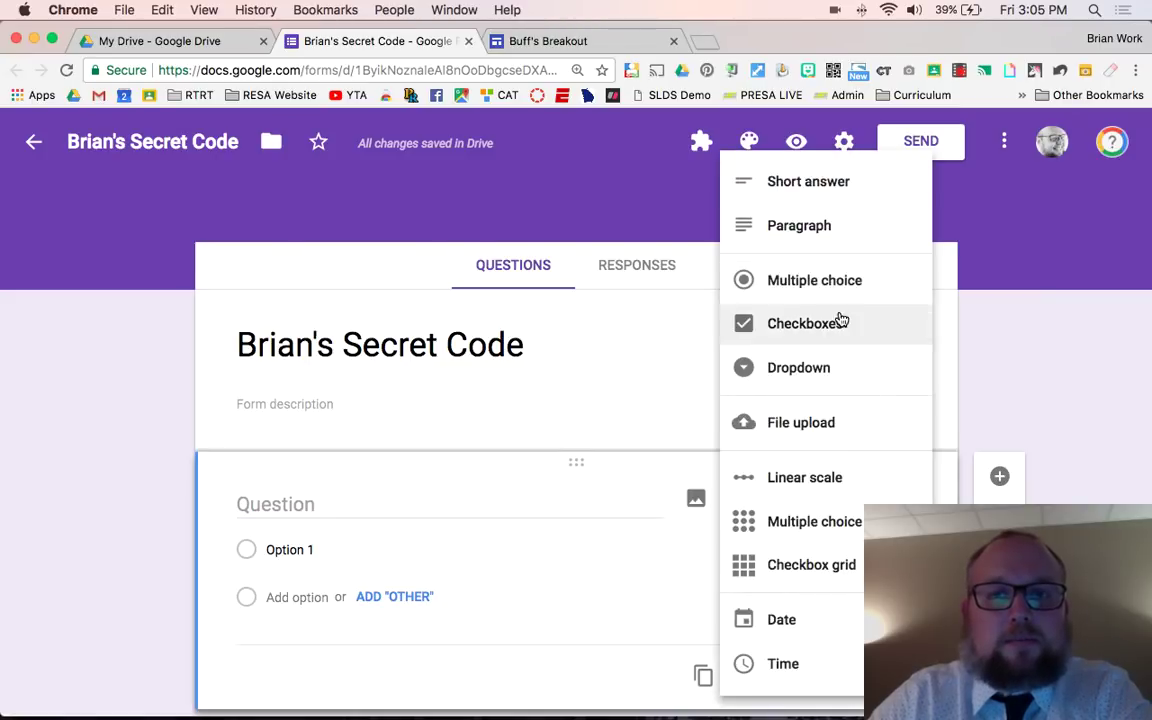
left_click(795, 190)
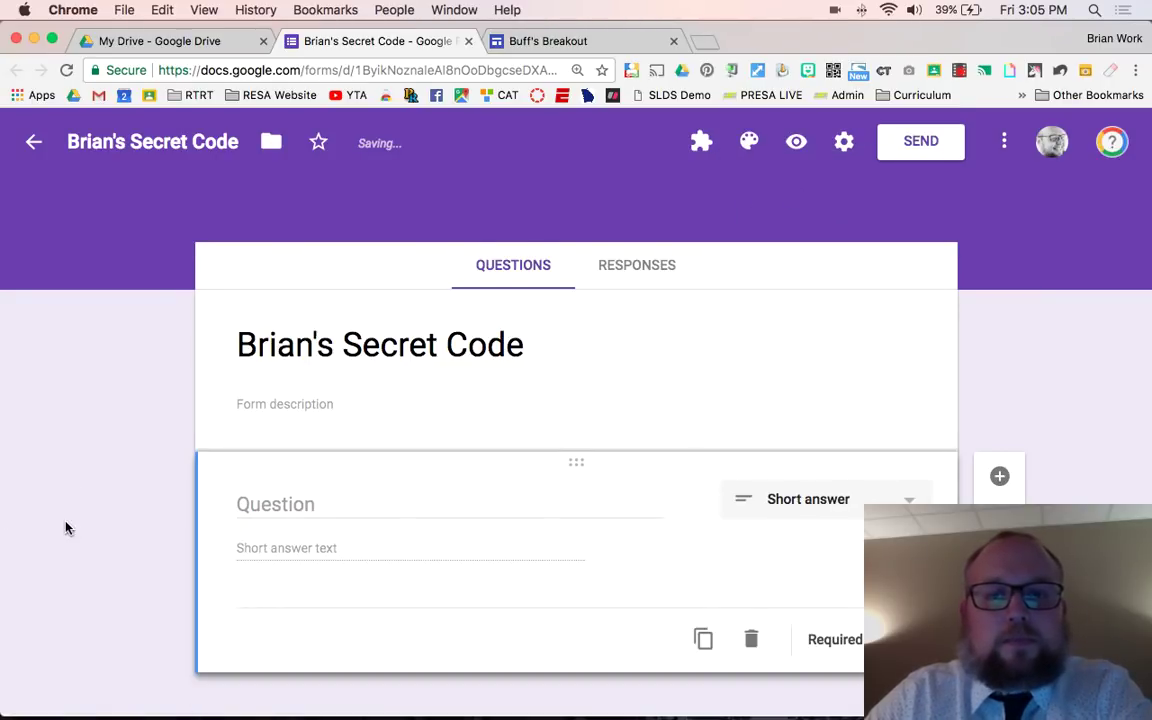
Add Number response validation to the blank short-answer question and view the comparison conditions it offers
scroll(64, 525, "down", 1)
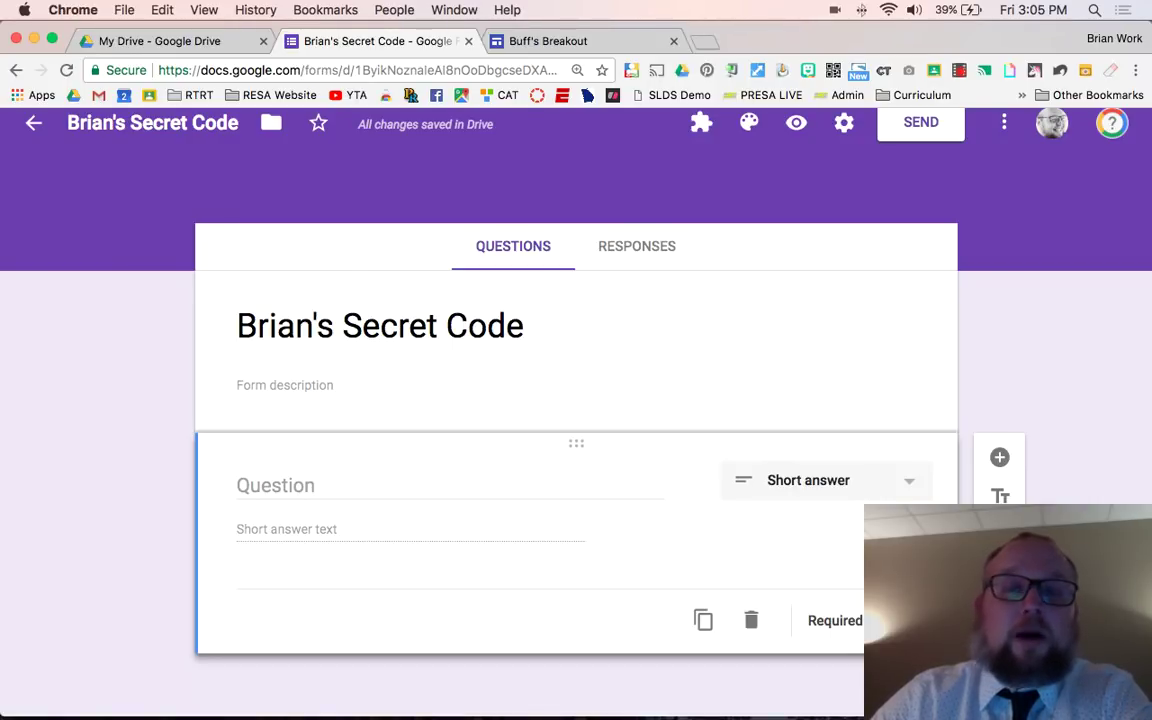
left_click(960, 590)
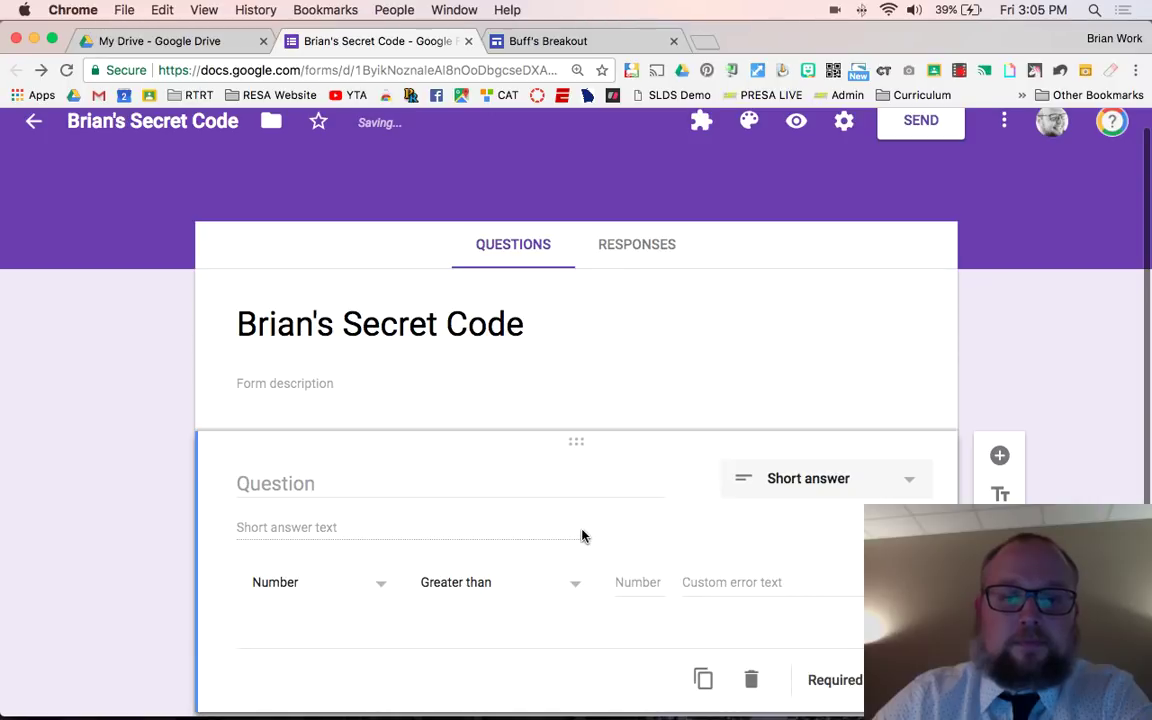
left_click(378, 533)
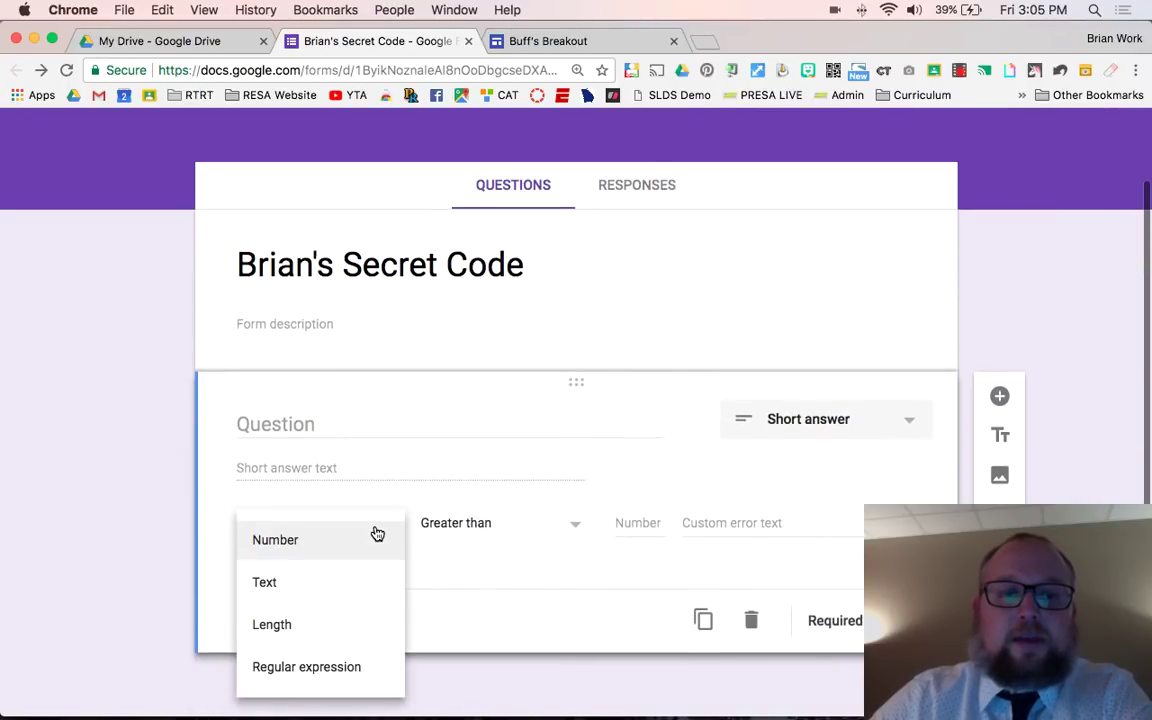
left_click(386, 538)
left_click(515, 533)
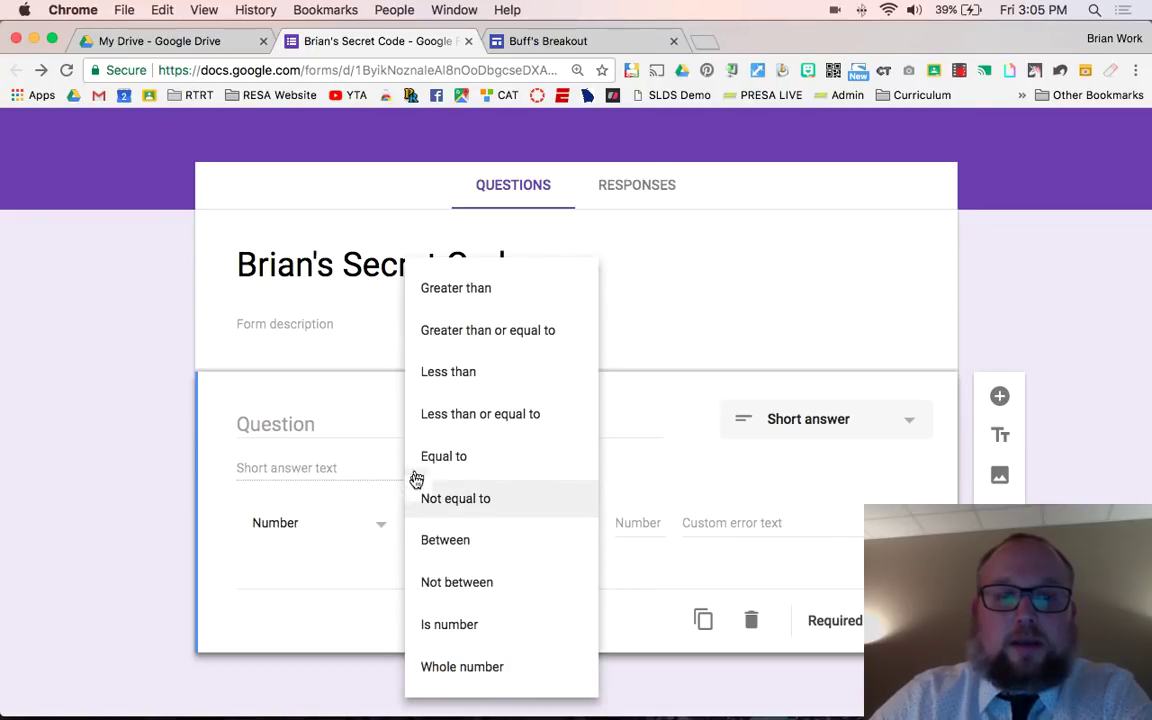
Set the question's response validation to Text, Contains, with 7658 as the required text
left_click(344, 531)
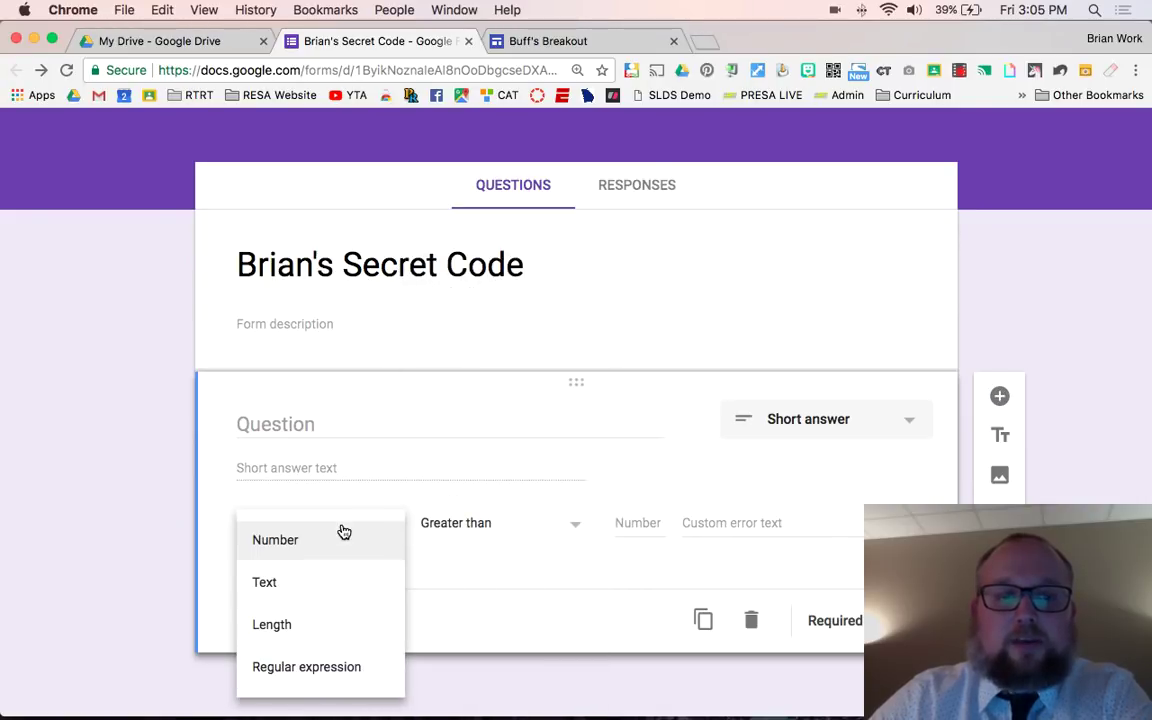
left_click(301, 592)
left_click(490, 525)
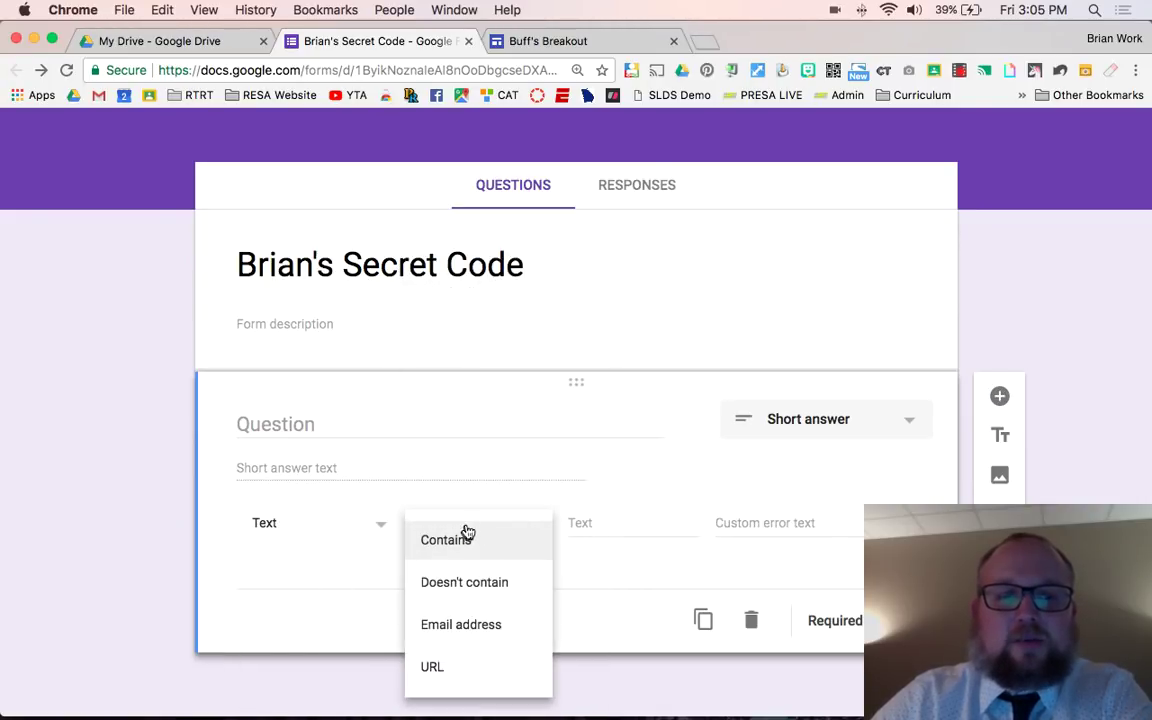
left_click(458, 541)
left_click(580, 530)
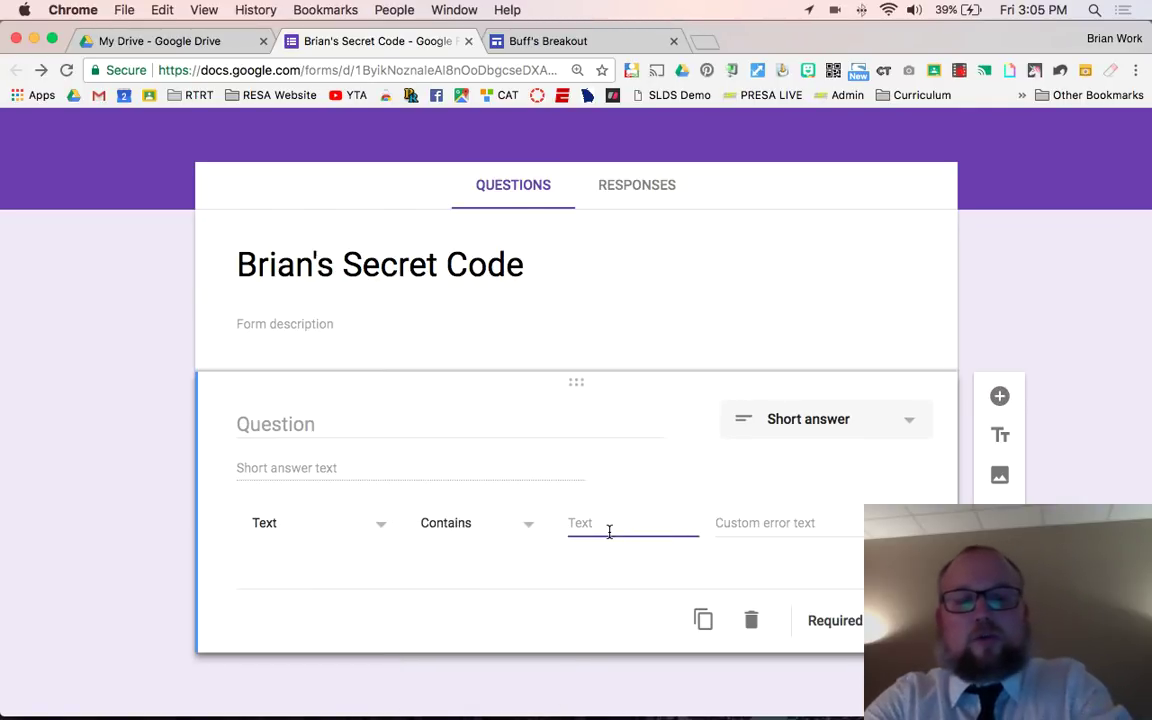
type("7658")
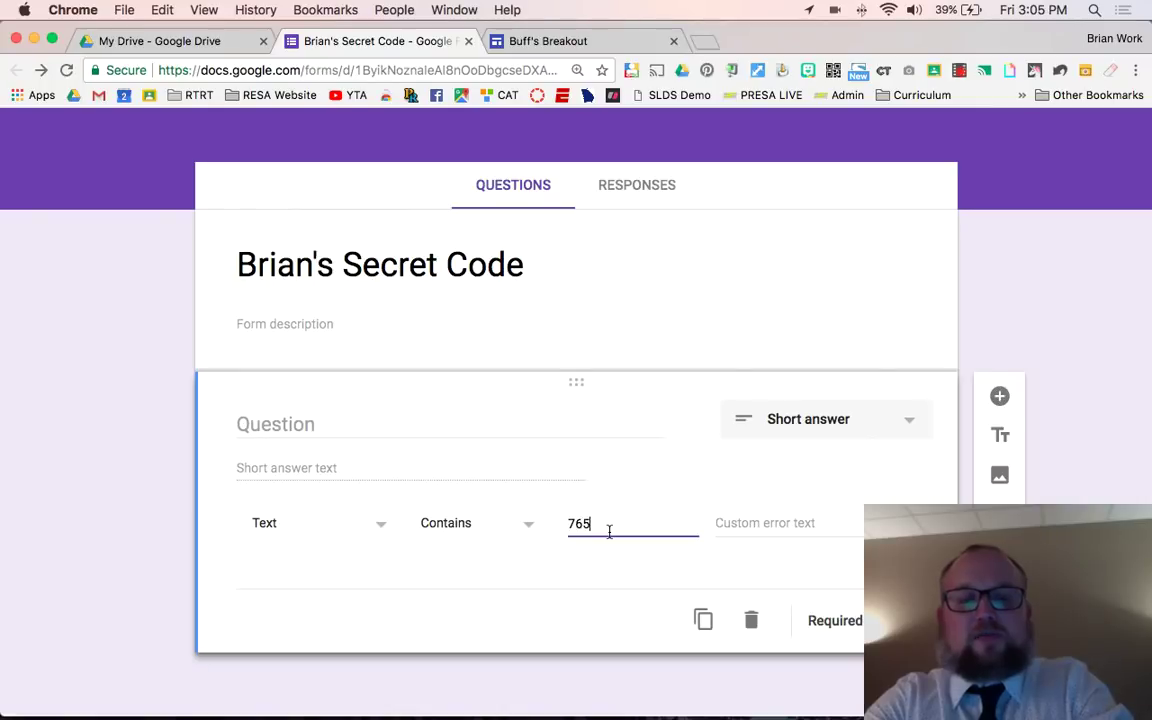
Set the validation's custom error text to "Oops! So close, but not really"
left_click(742, 521)
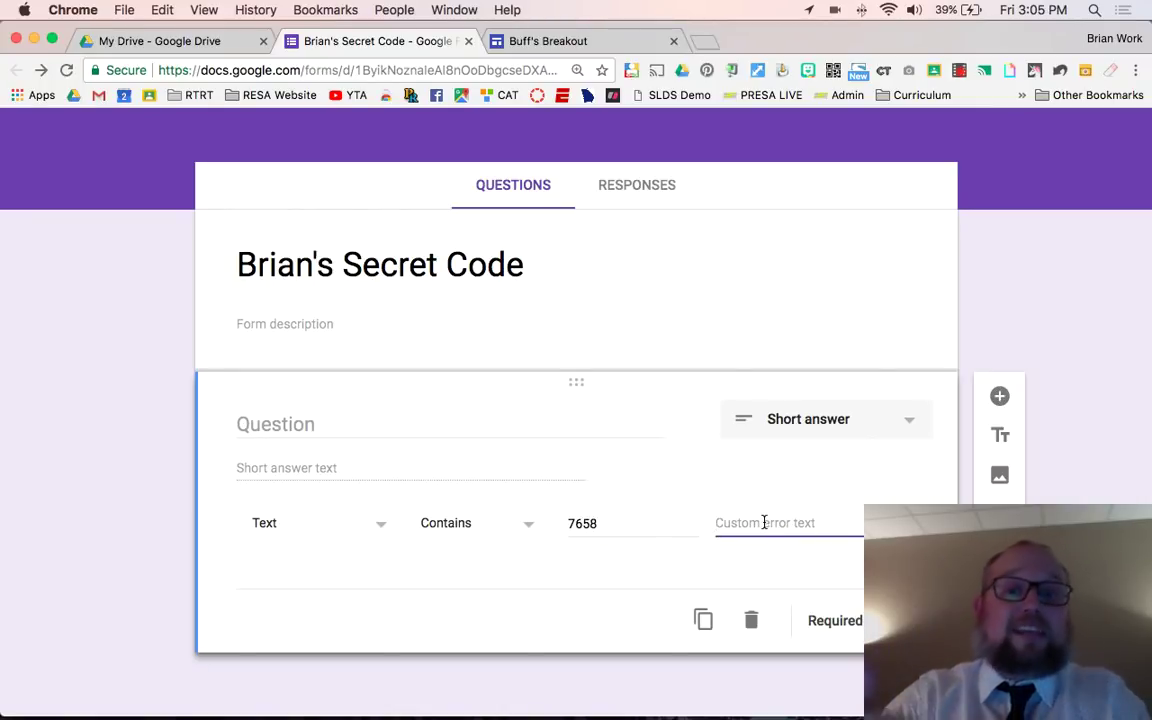
type("Oops!")
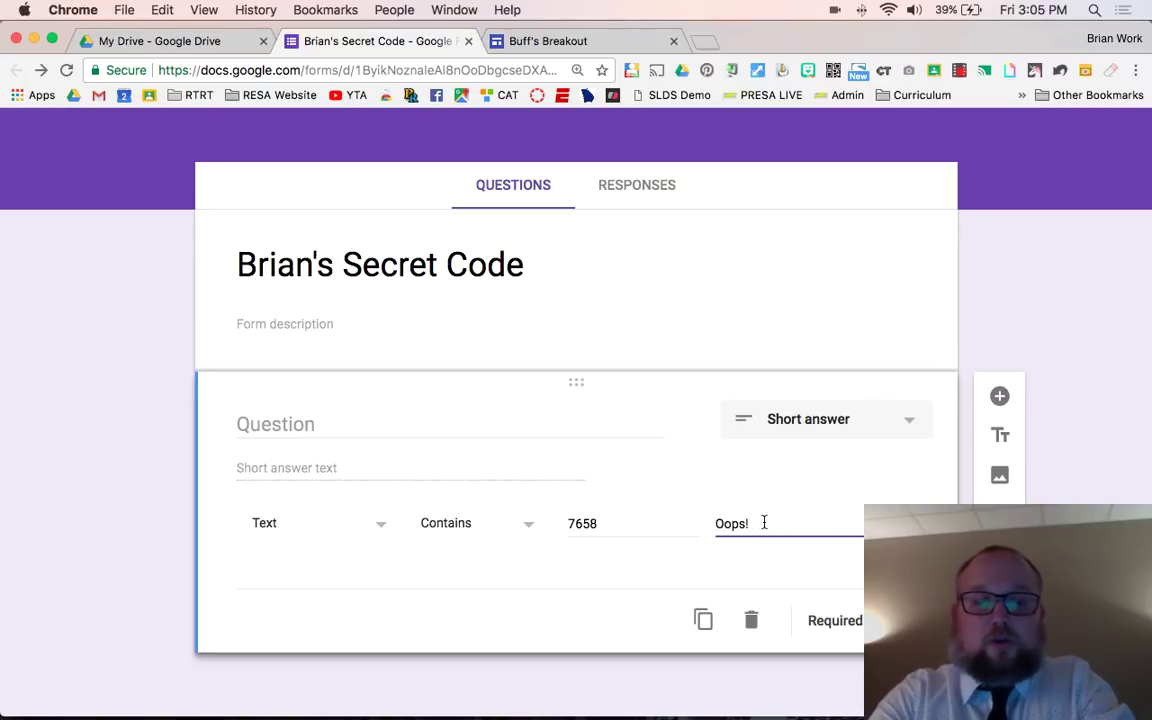
type(" So close, but not rea")
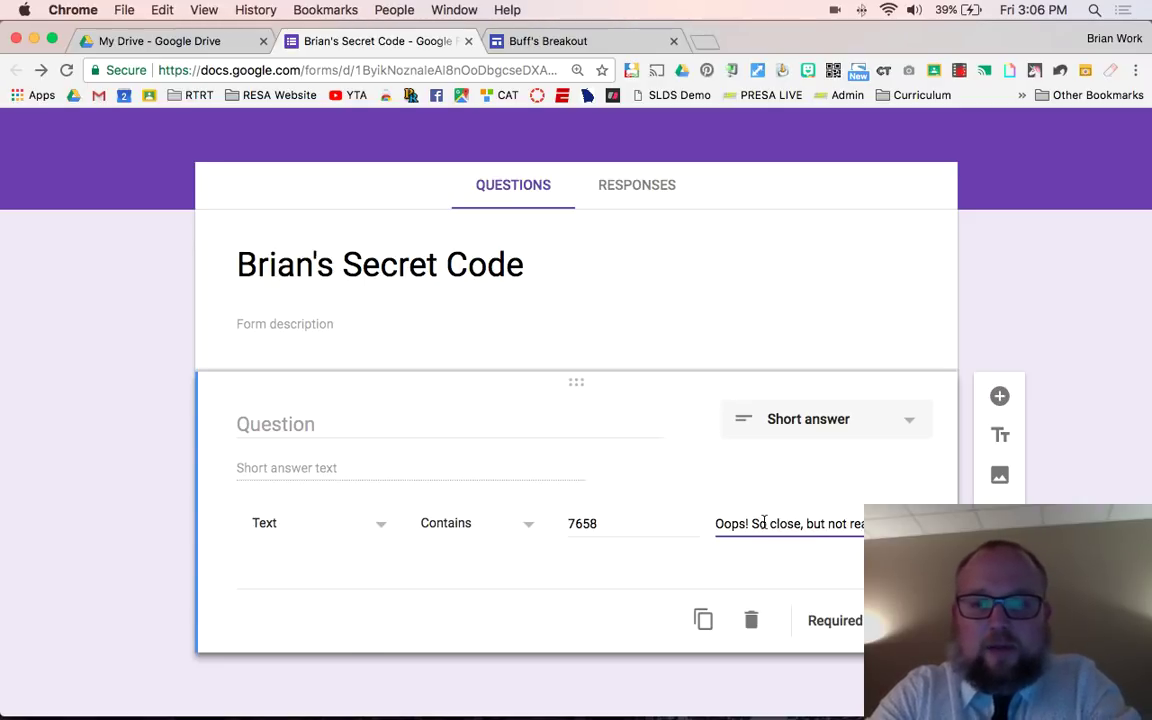
type("lly")
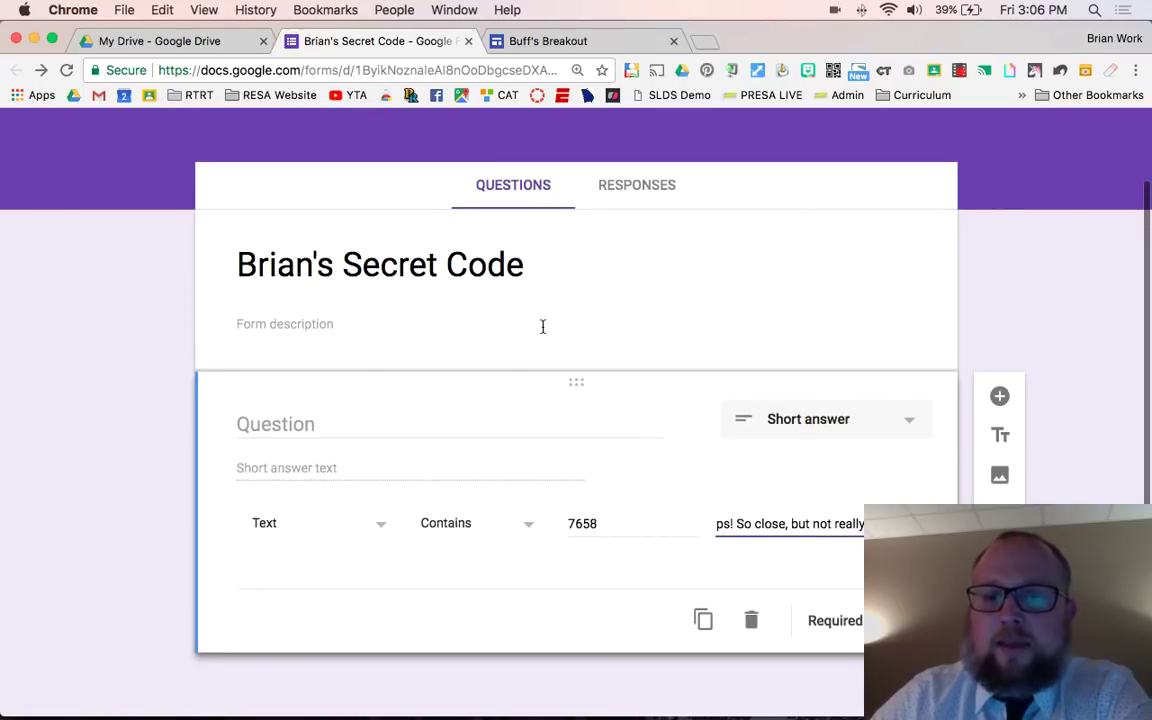
Set the form's confirmation message to "Hey! Good job, now move on to the next clue!" and save the settings
scroll(725, 290, "up", 2)
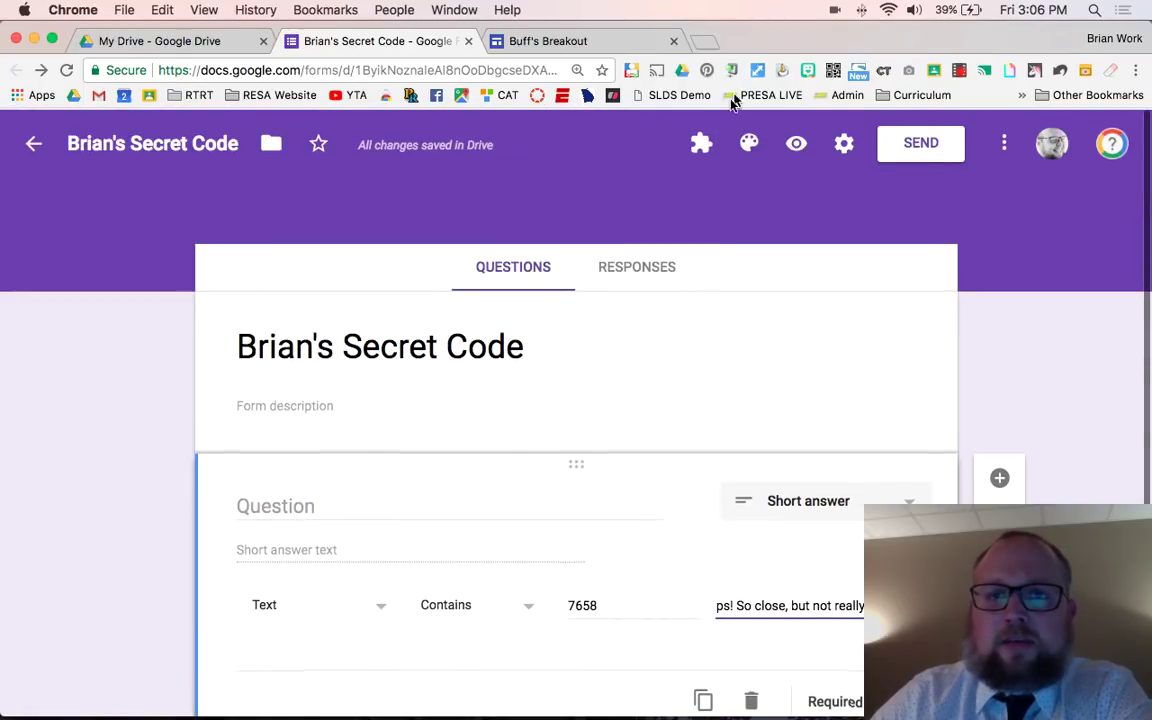
left_click(843, 145)
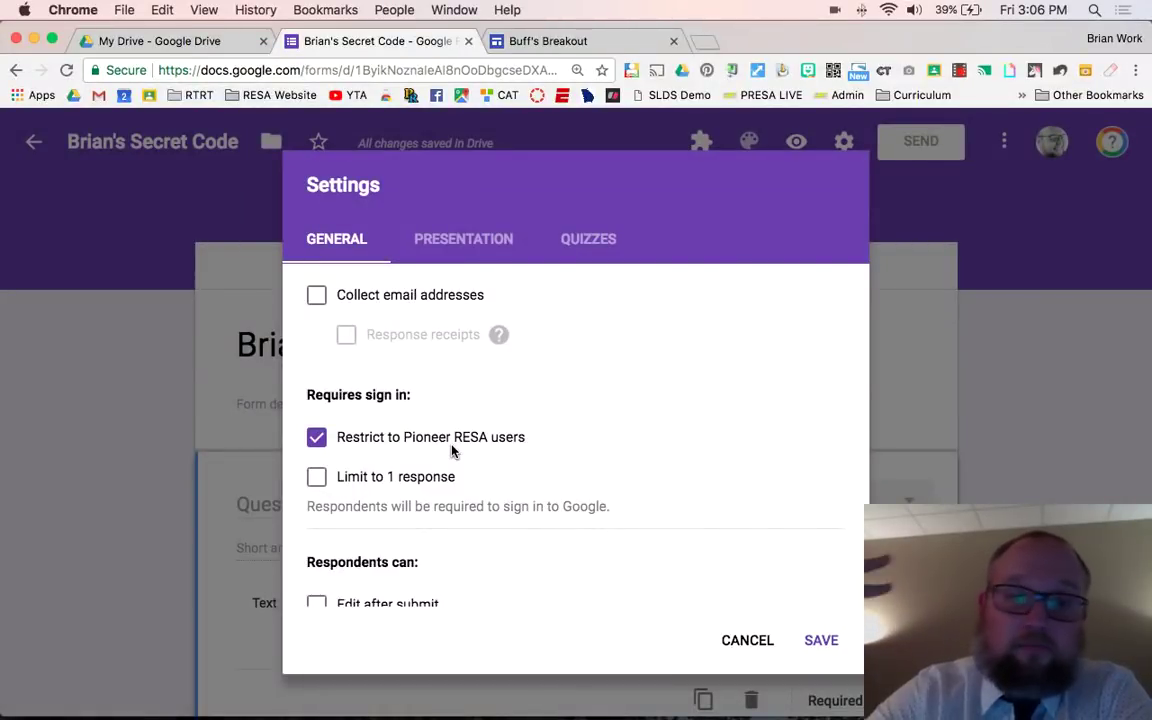
left_click(440, 240)
left_click(407, 471)
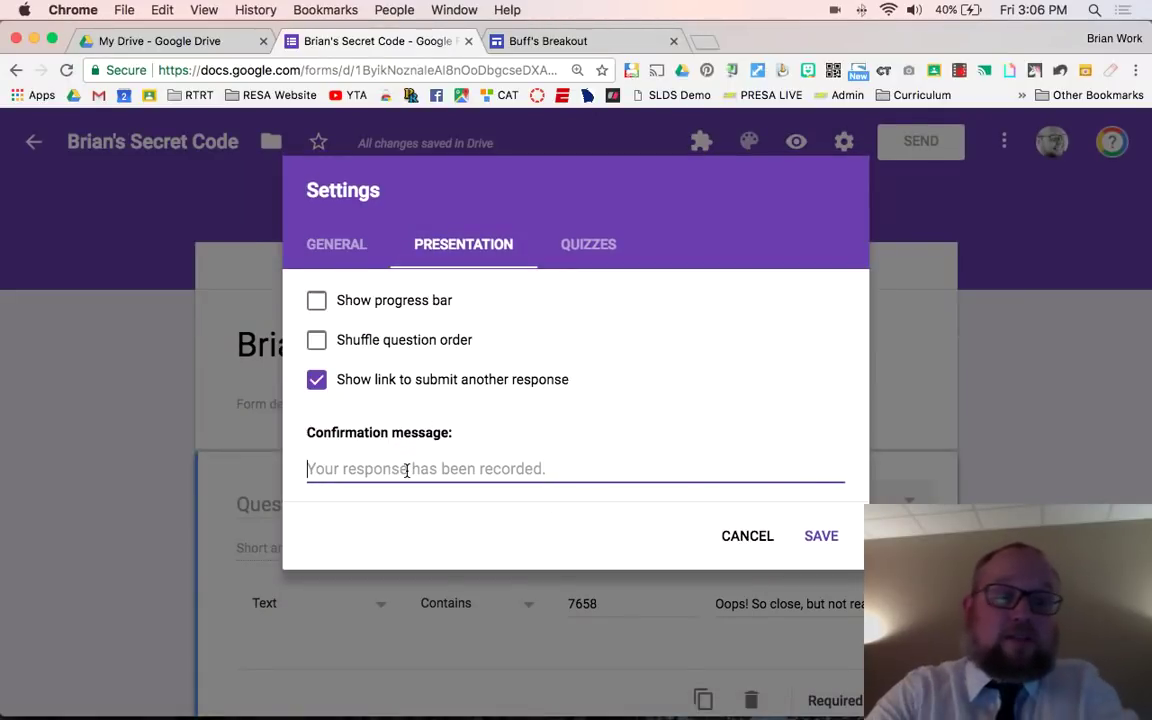
type("Hey")
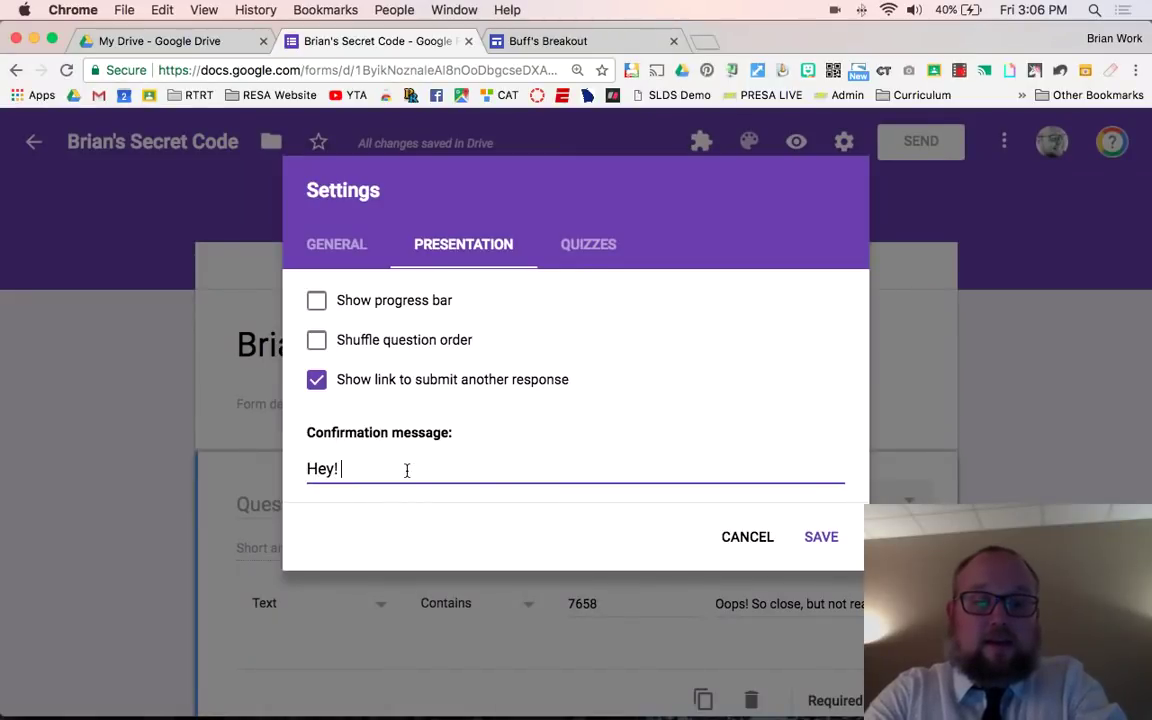
type("! Good job")
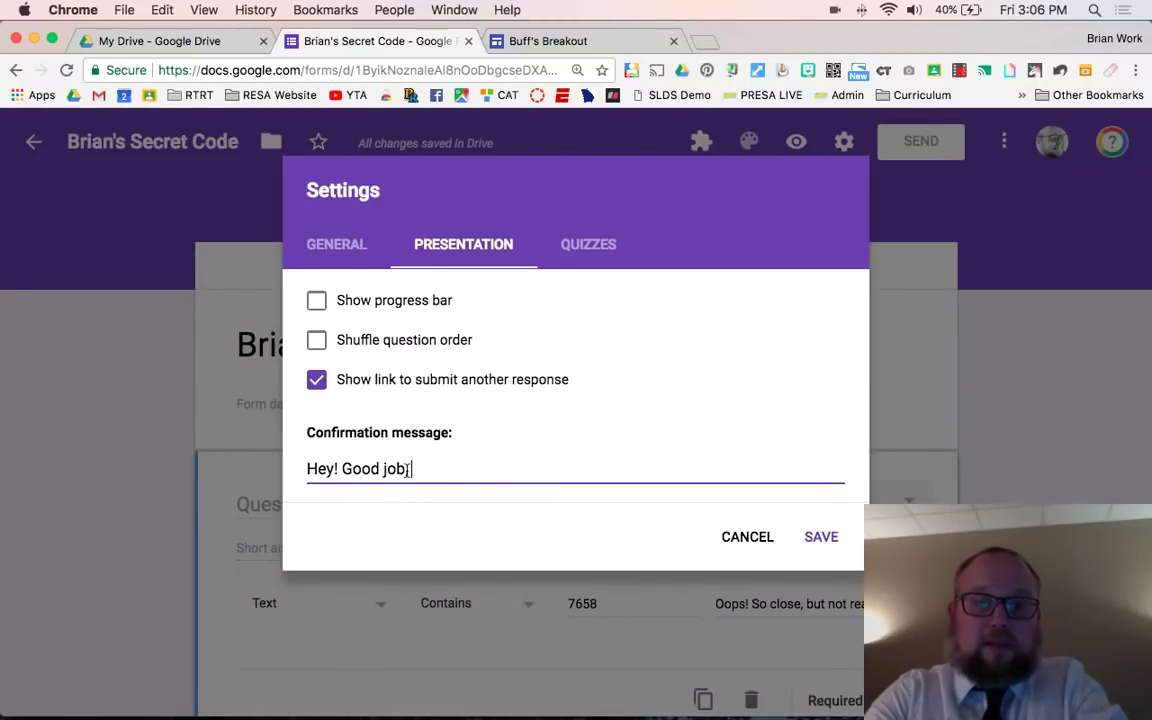
type(" now ")
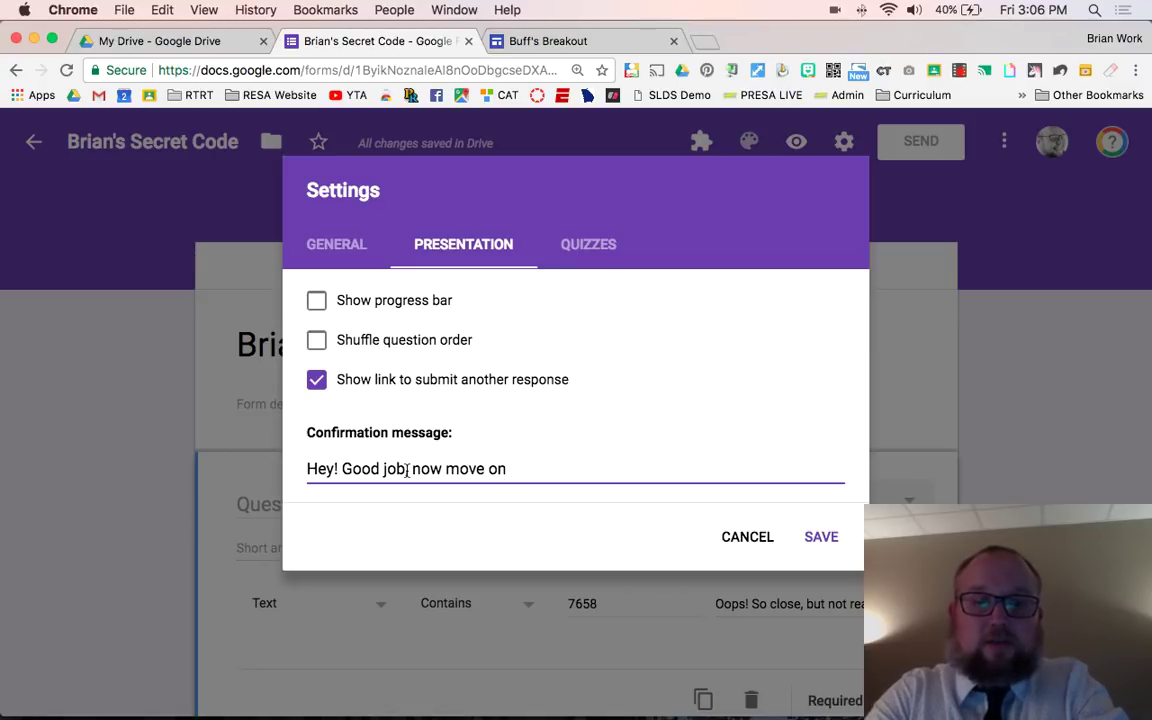
type("move on to the ne")
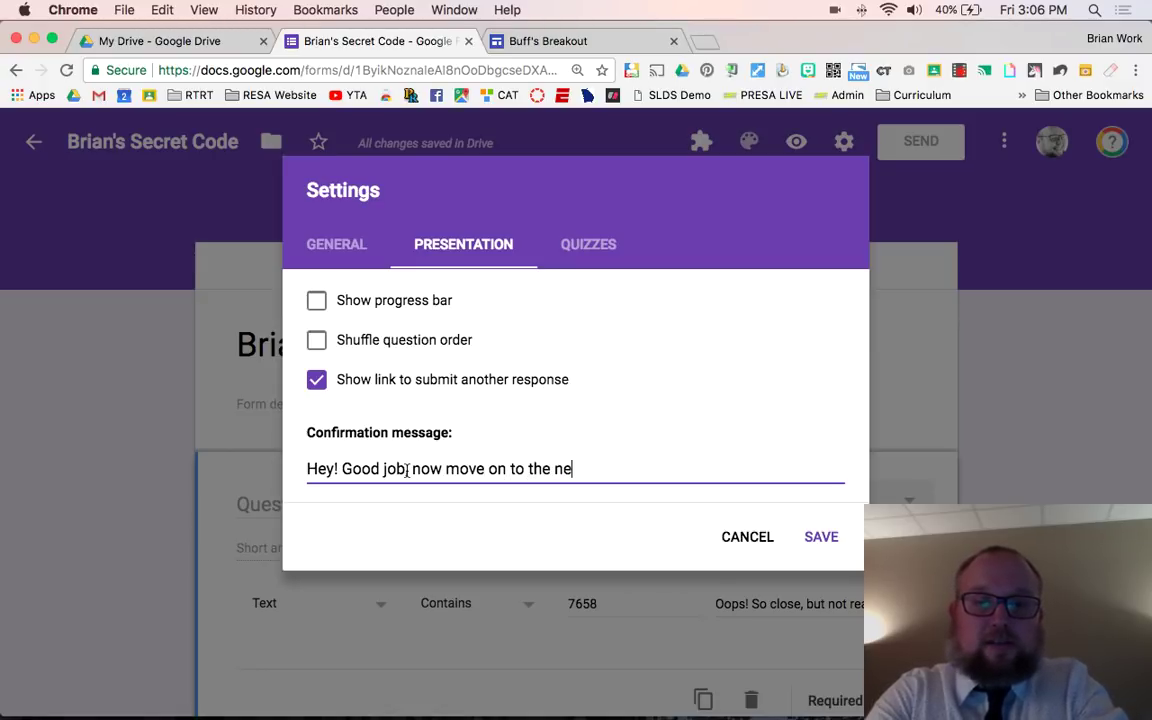
type("xt clue!")
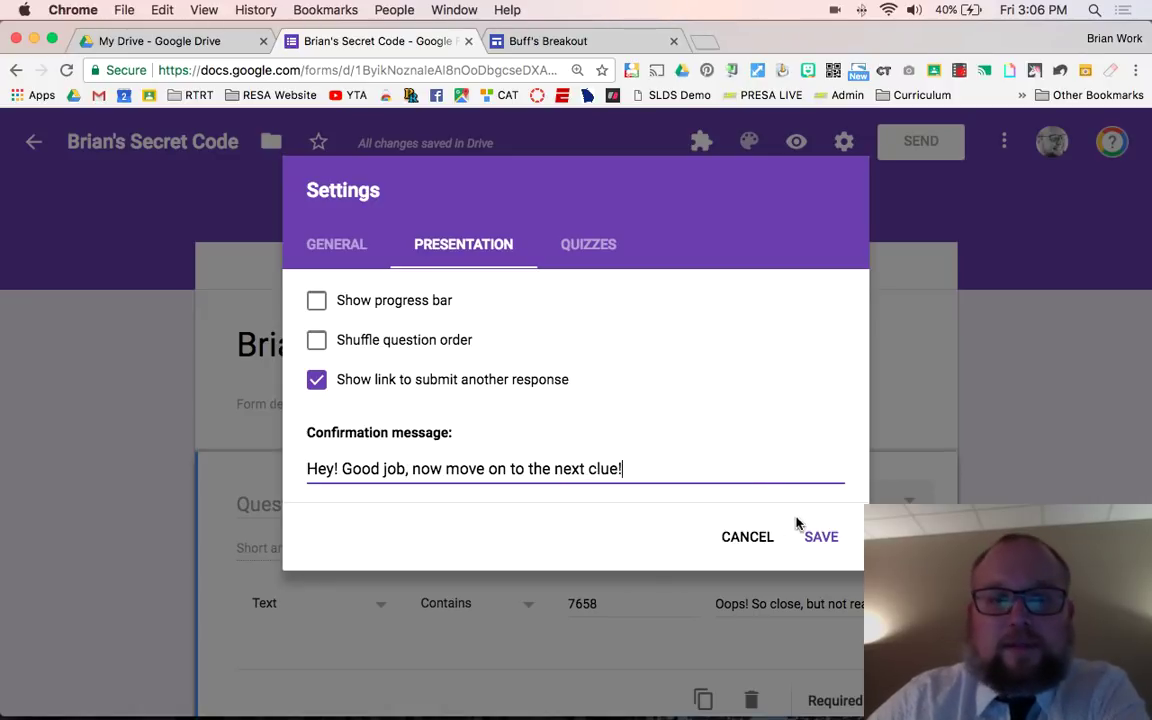
left_click(812, 536)
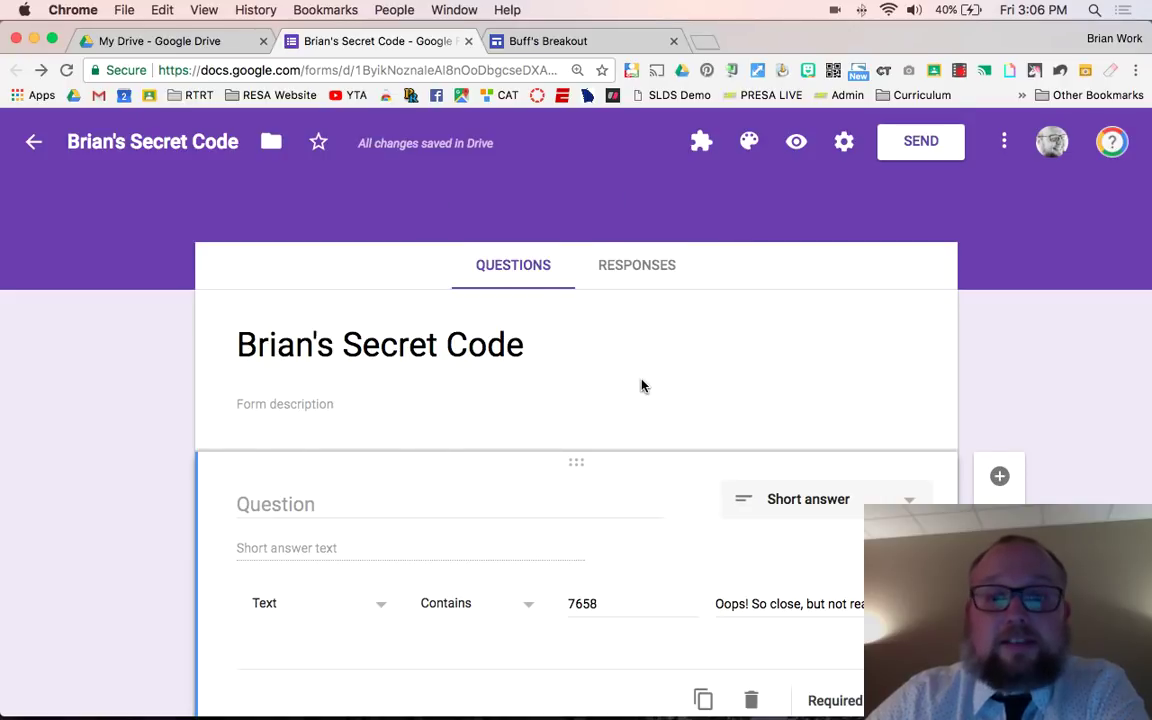
Switch to the breakout game site and examine the timer and embedded lock forms on the Timer and Locks page
scroll(642, 386, "down", 2)
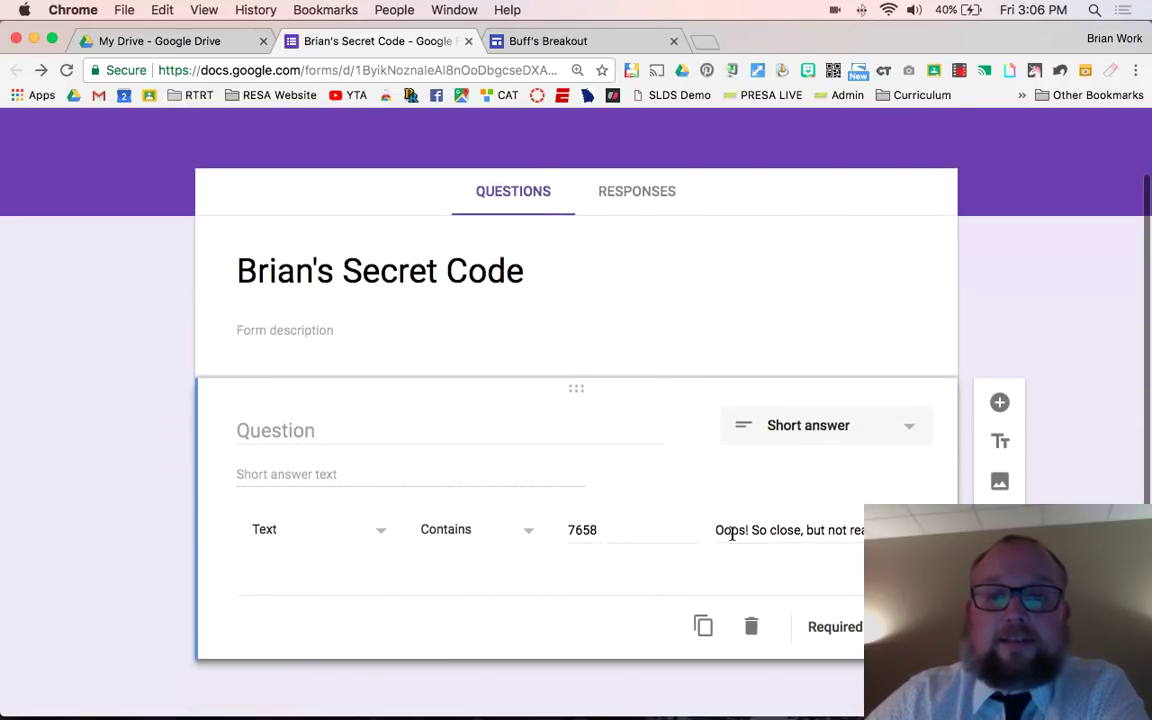
scroll(640, 440, "up", 2)
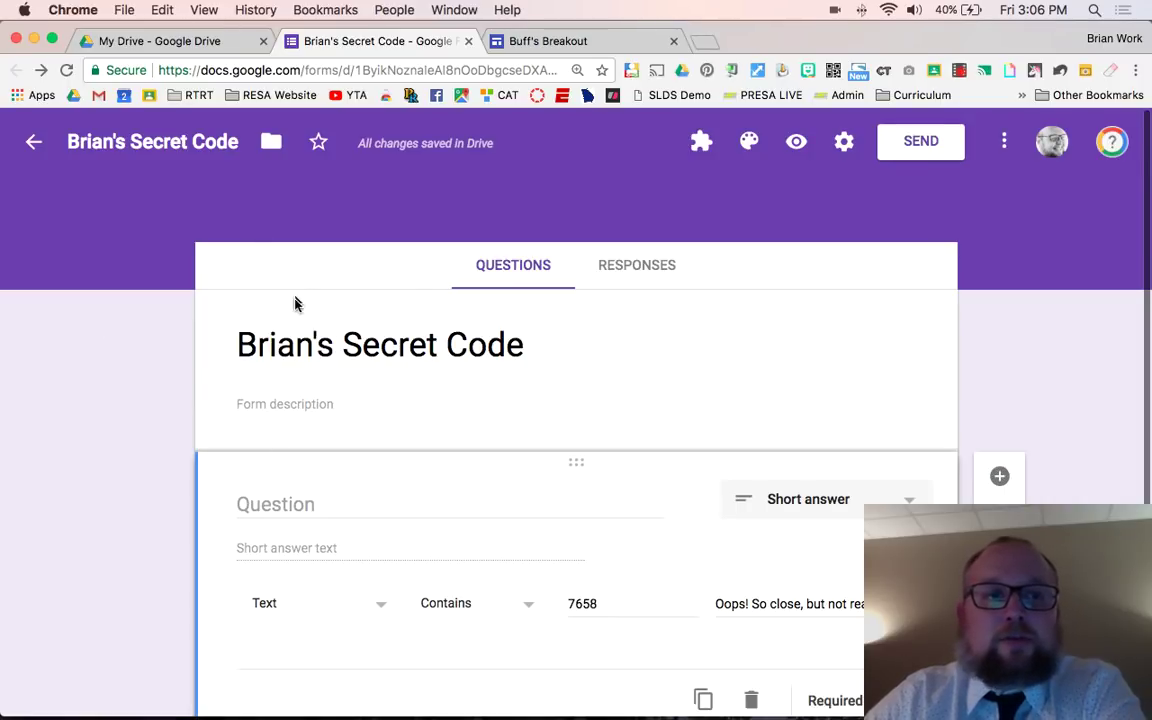
left_click(505, 42)
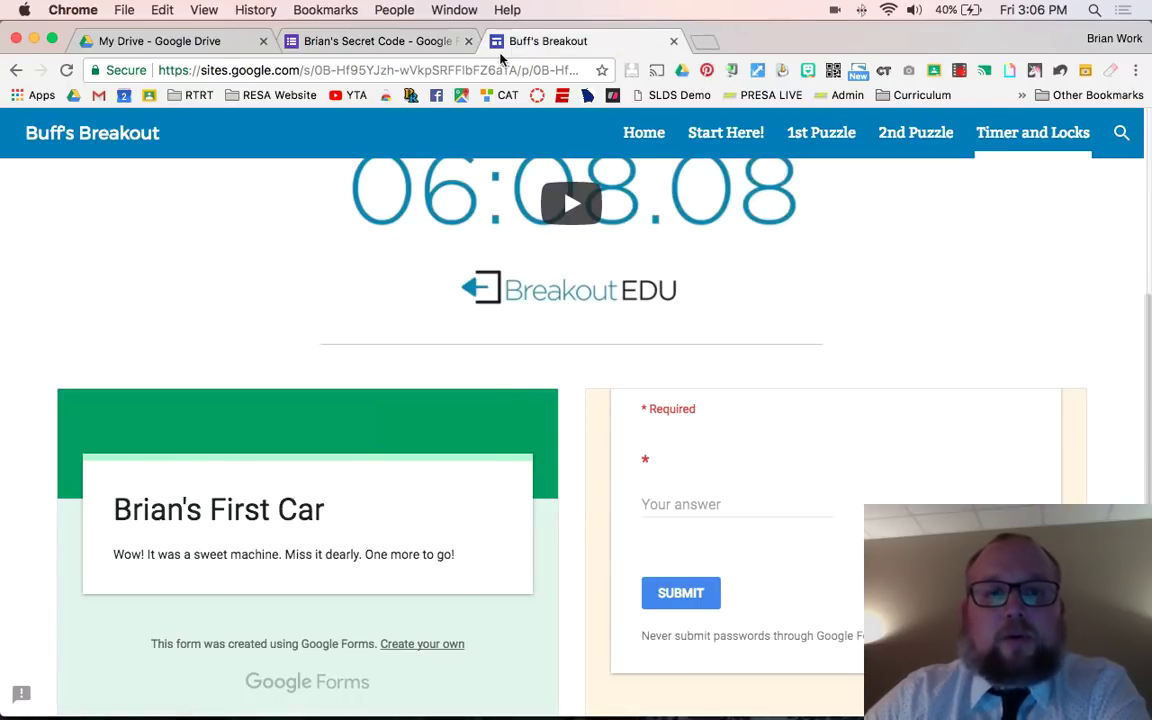
scroll(447, 376, "up", 5)
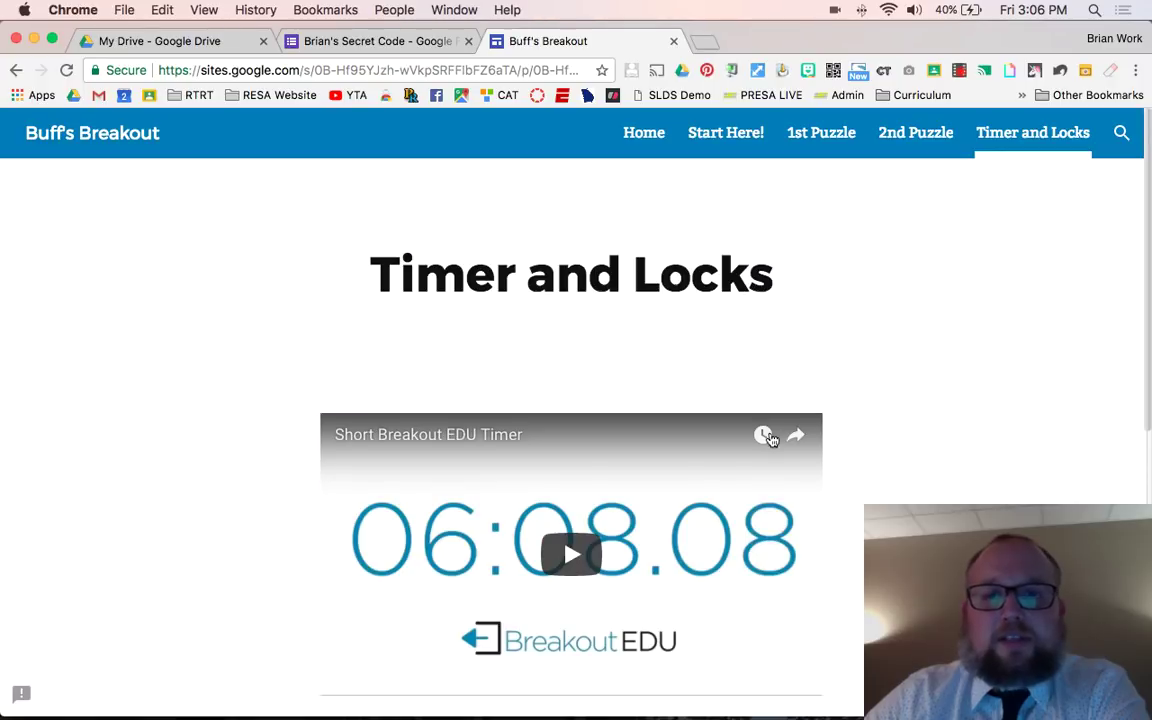
scroll(800, 440, "down", 1)
scroll(785, 435, "down", 5)
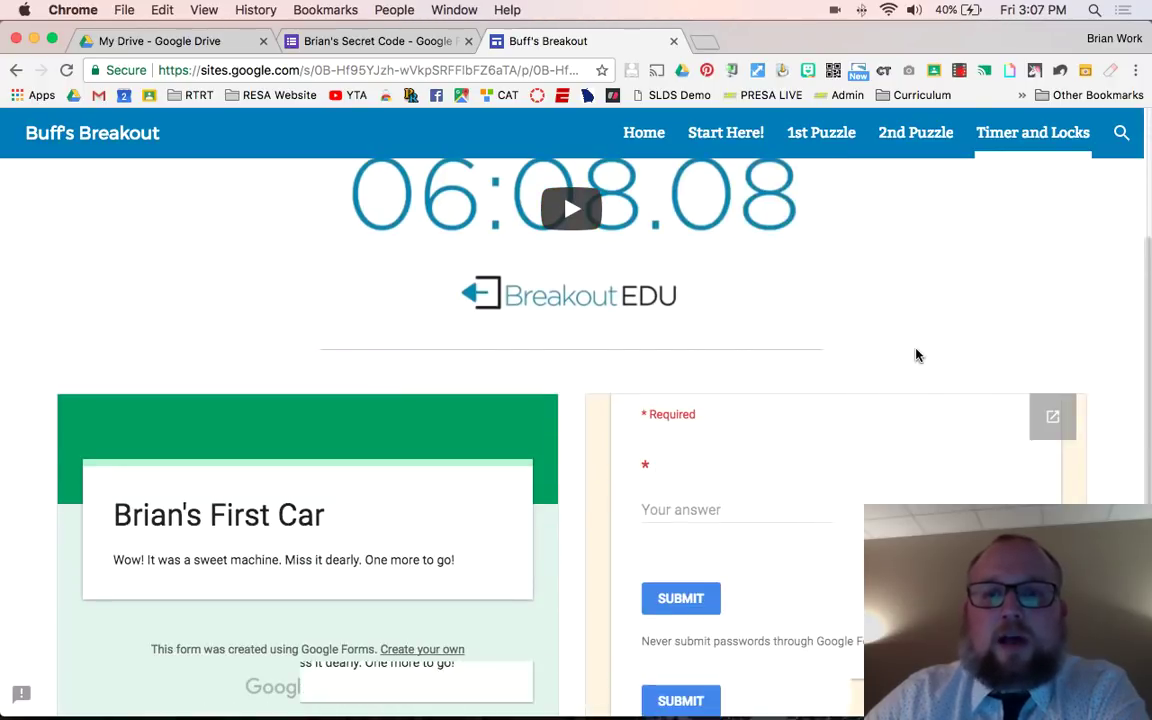
scroll(900, 360, "up", 5)
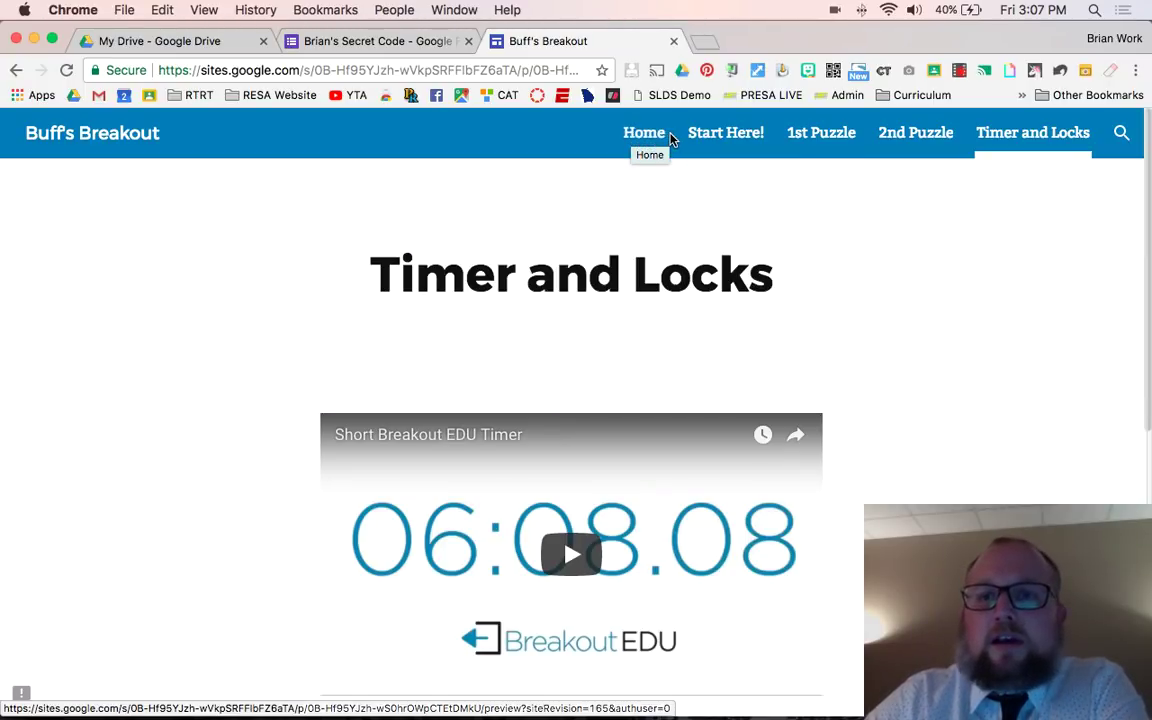
Open the site's 2nd Puzzle page and examine its story text and the sequence of picture clues
left_click(910, 140)
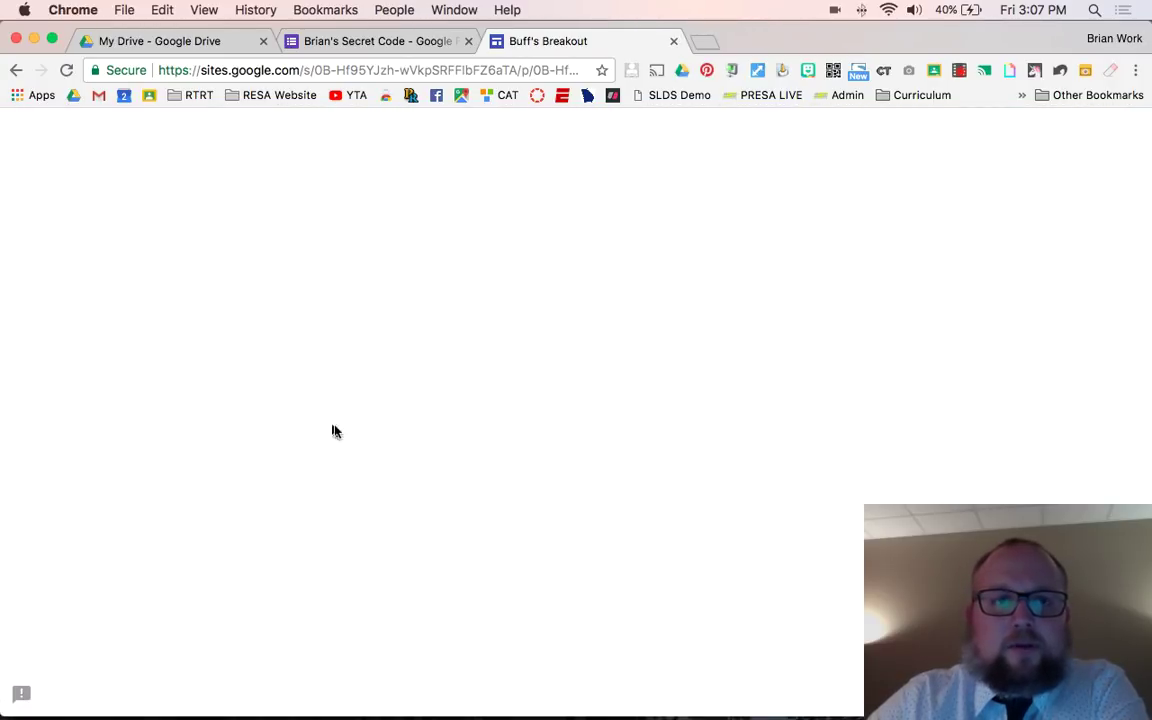
scroll(423, 356, "down", 1)
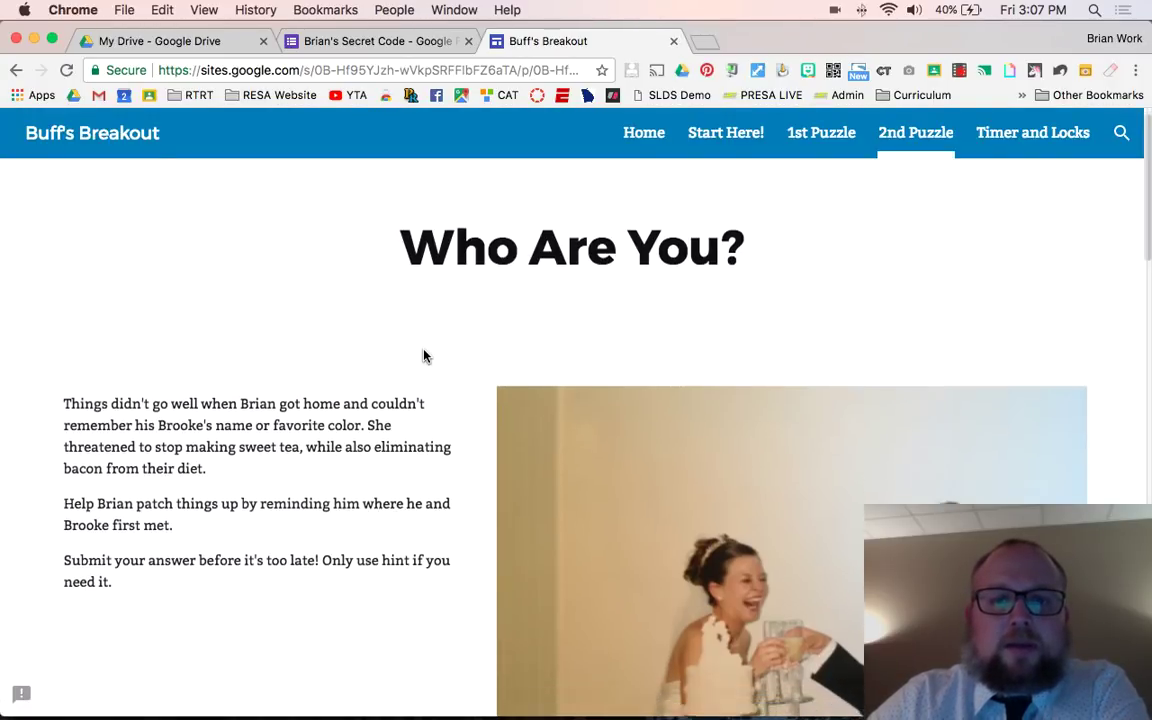
scroll(423, 356, "down", 1)
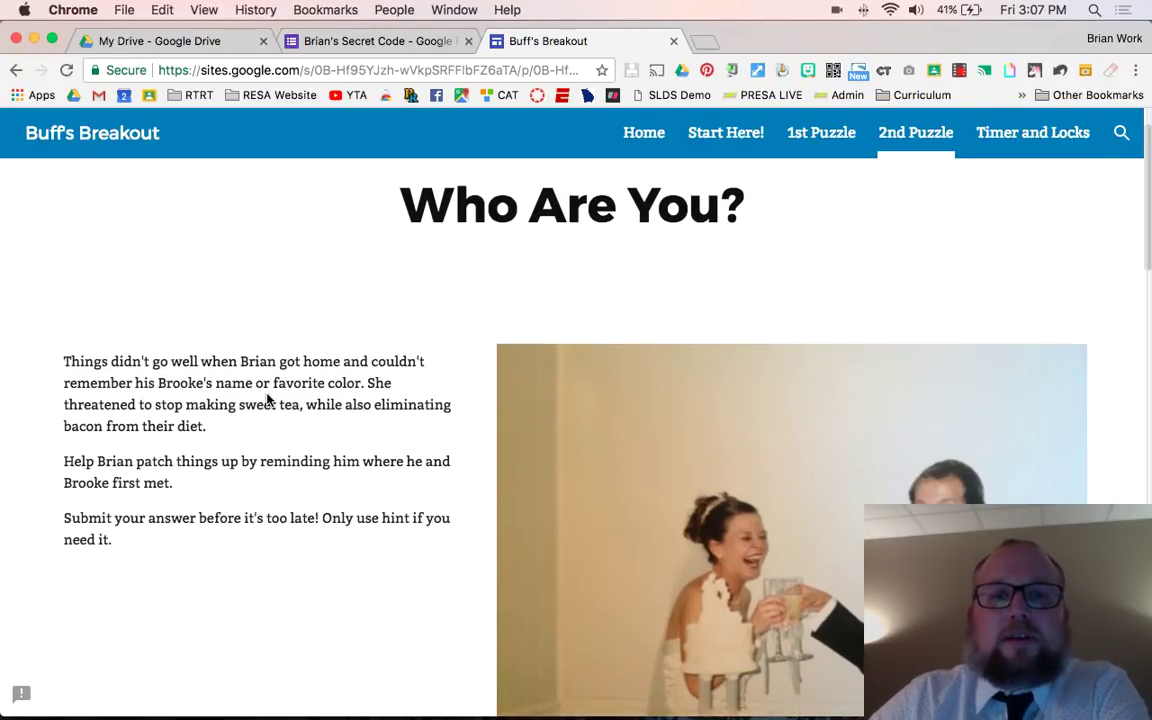
scroll(267, 400, "down", 1)
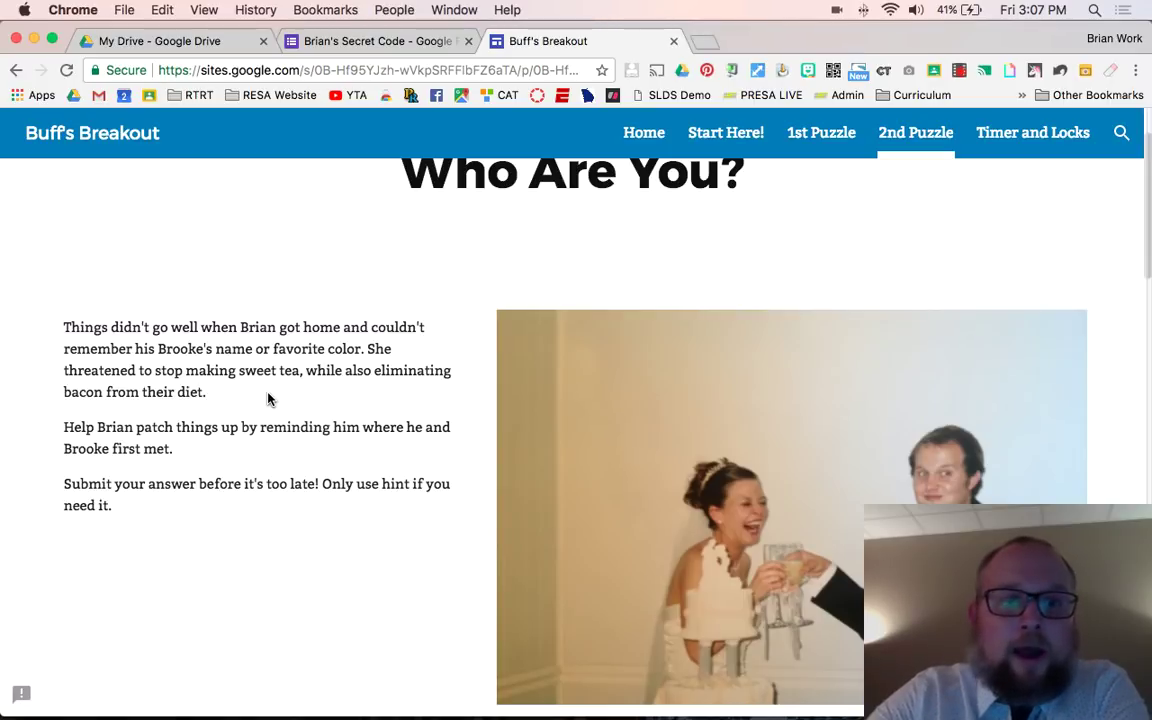
scroll(268, 399, "down", 3)
scroll(268, 399, "down", 8)
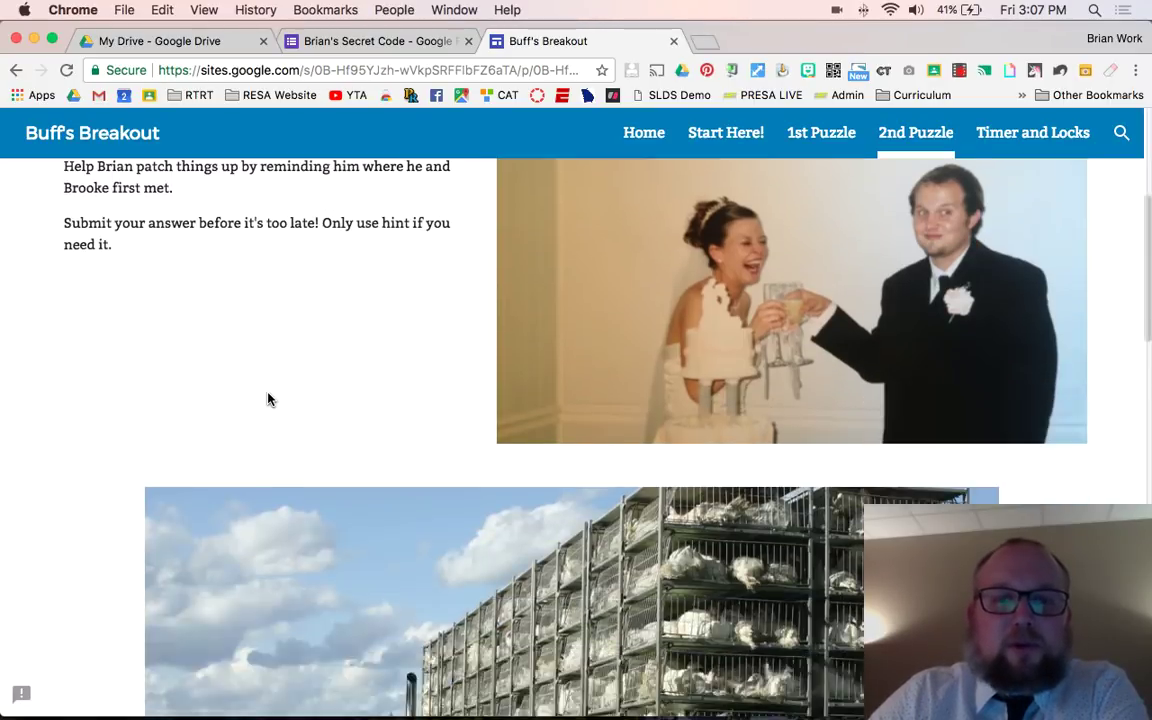
scroll(436, 414, "down", 12)
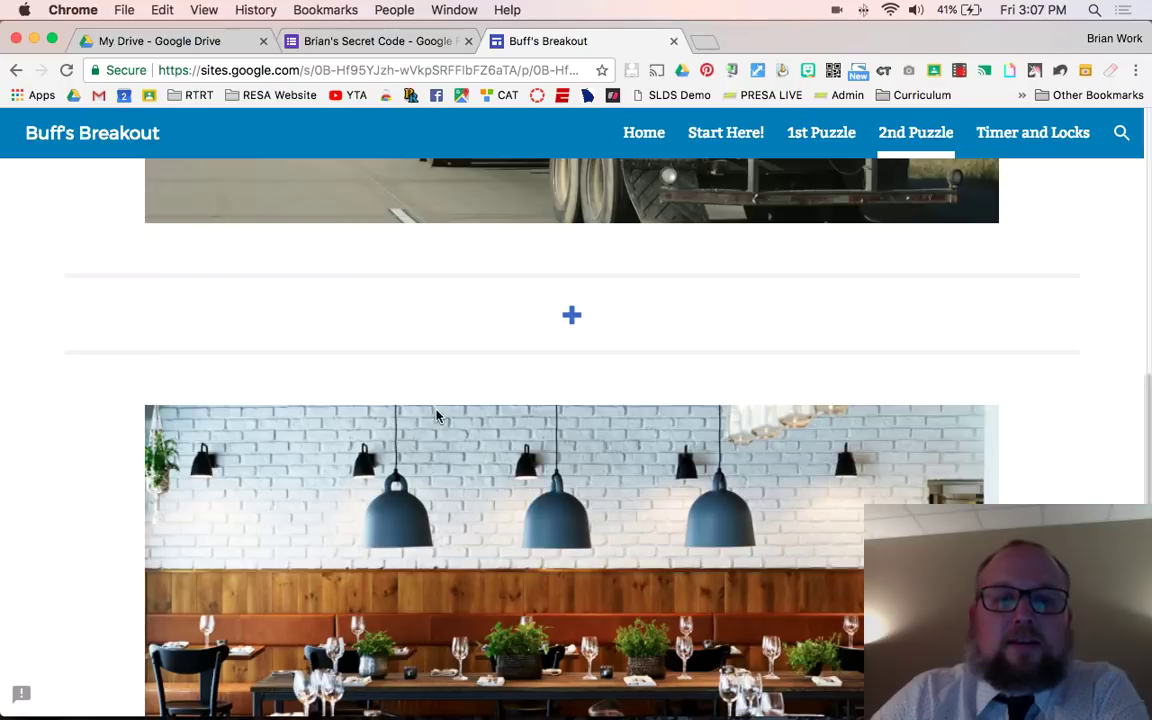
scroll(433, 420, "down", 8)
scroll(430, 421, "up", 19)
scroll(430, 421, "down", 8)
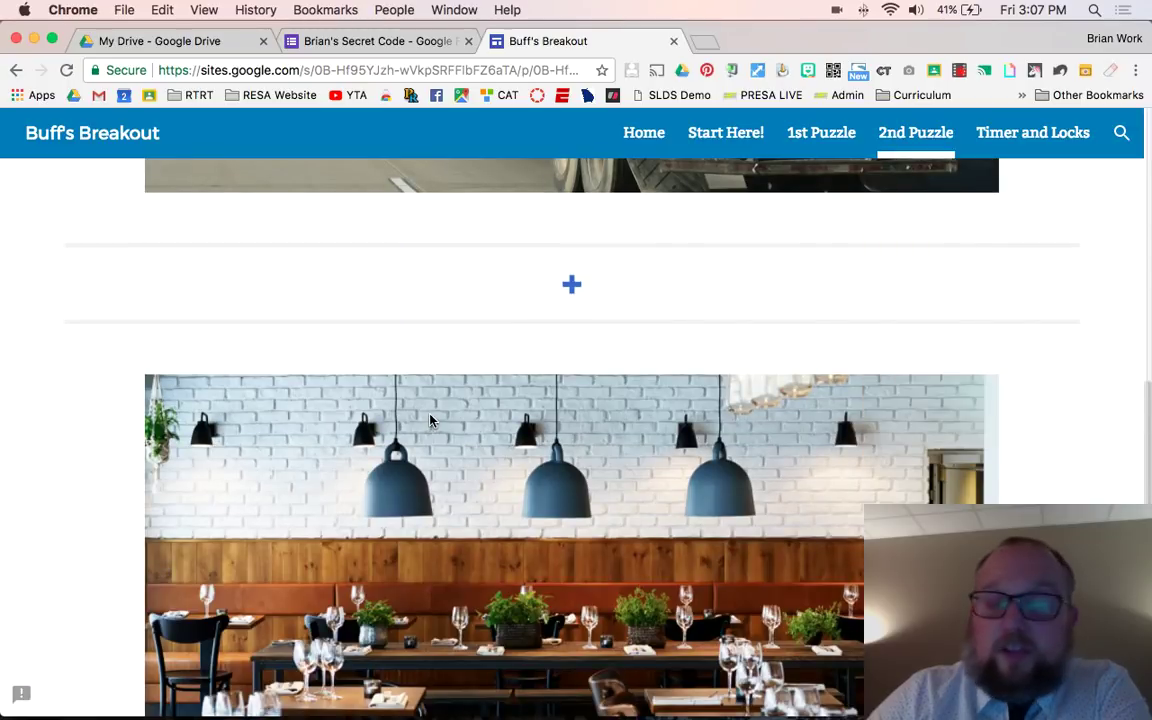
scroll(430, 421, "down", 10)
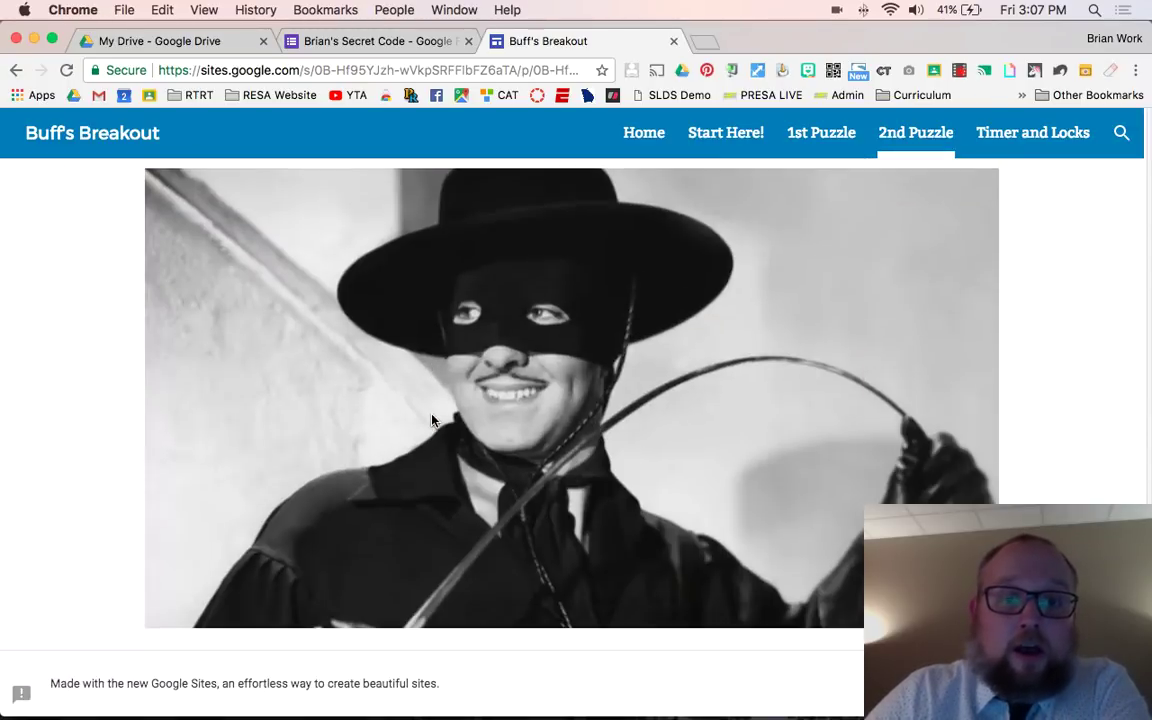
Review the 2nd Puzzle page's story text and its picture clues, including the truck and restaurant images
scroll(430, 421, "up", 20)
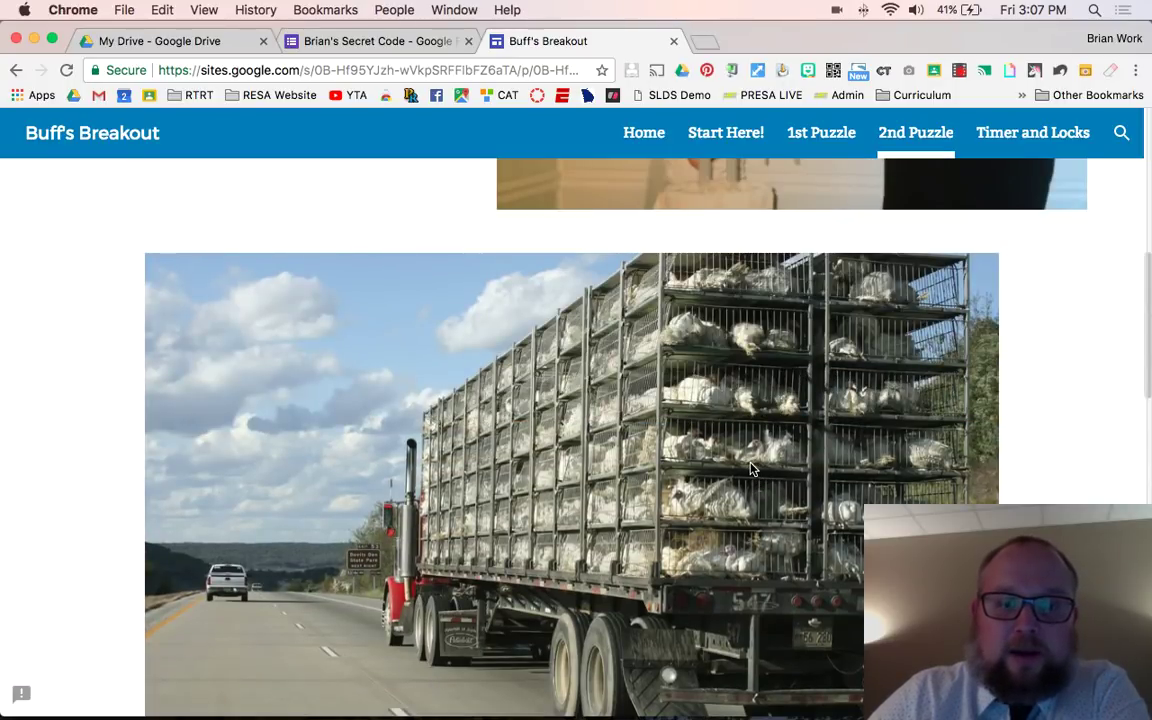
scroll(686, 412, "up", 5)
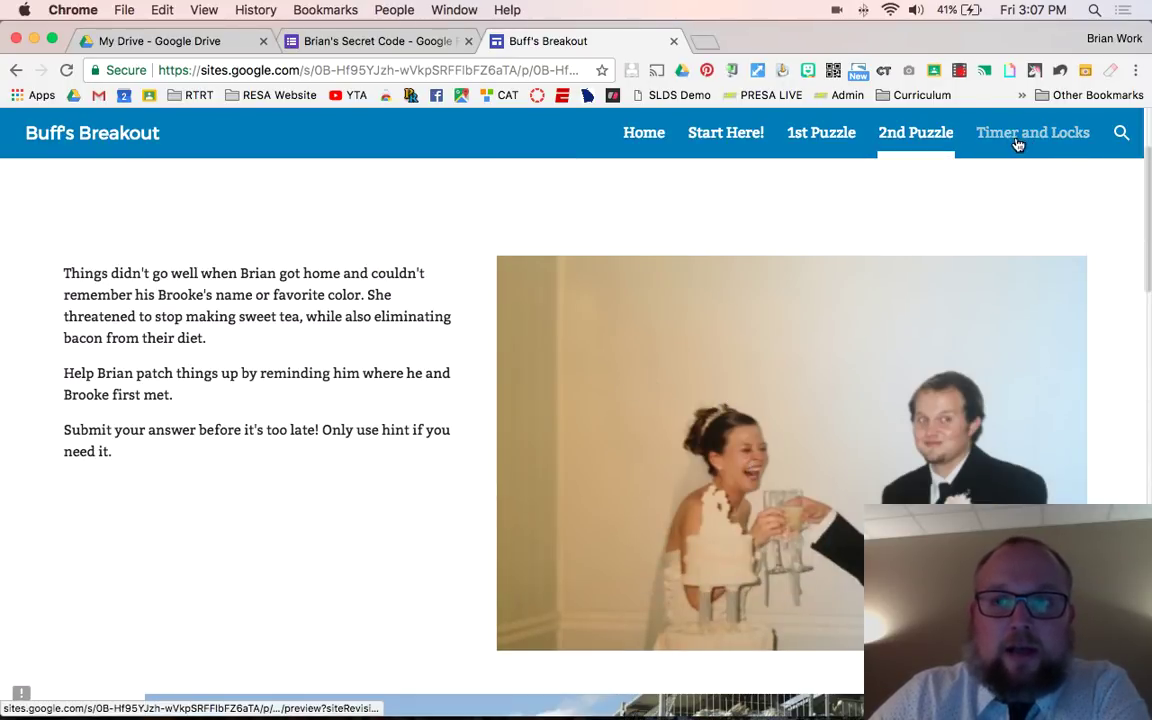
scroll(516, 556, "down", 4)
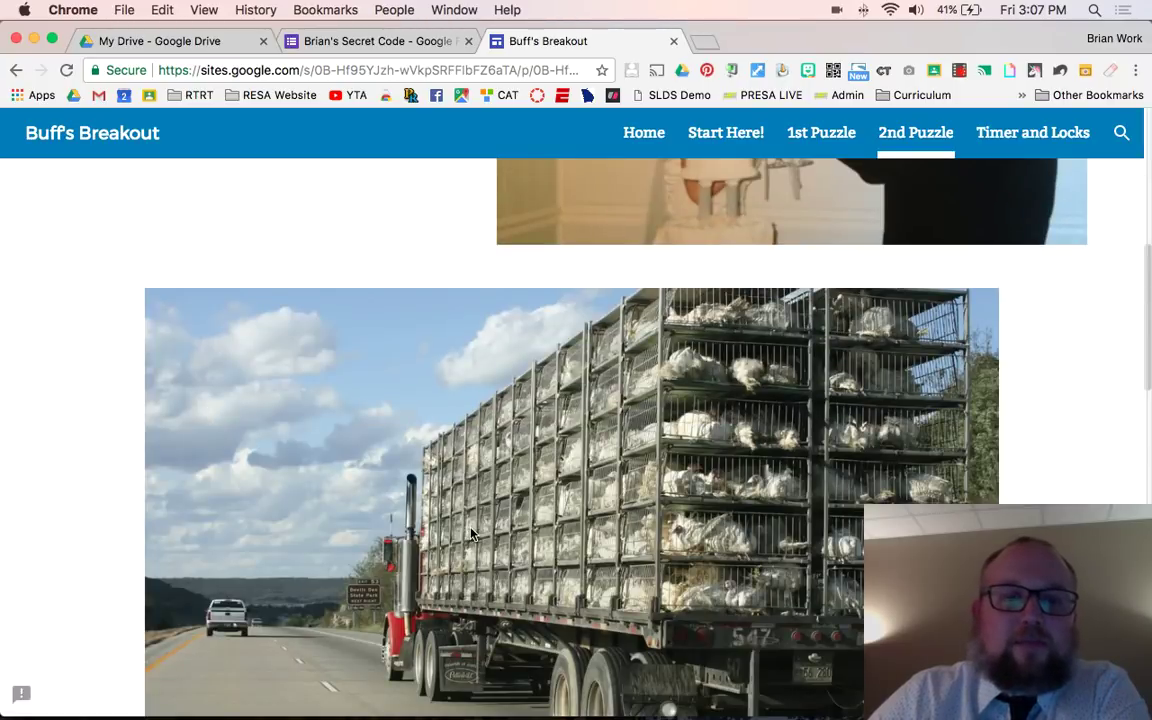
scroll(471, 535, "down", 6)
scroll(476, 566, "down", 3)
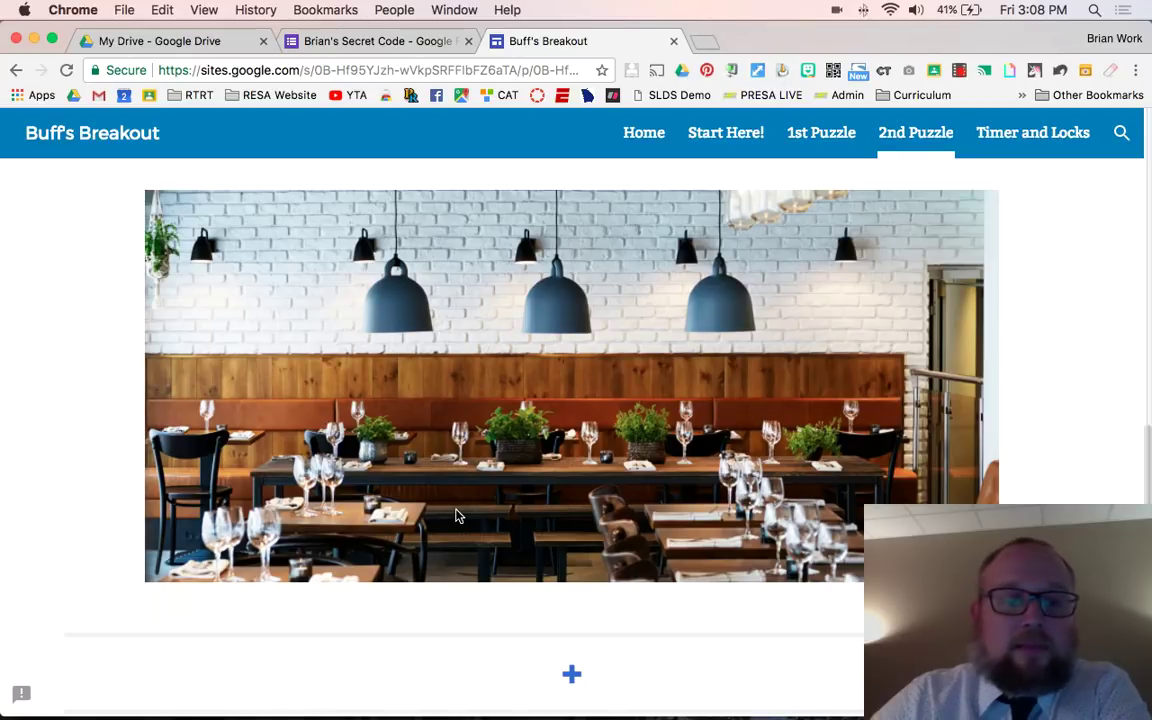
scroll(455, 515, "up", 15)
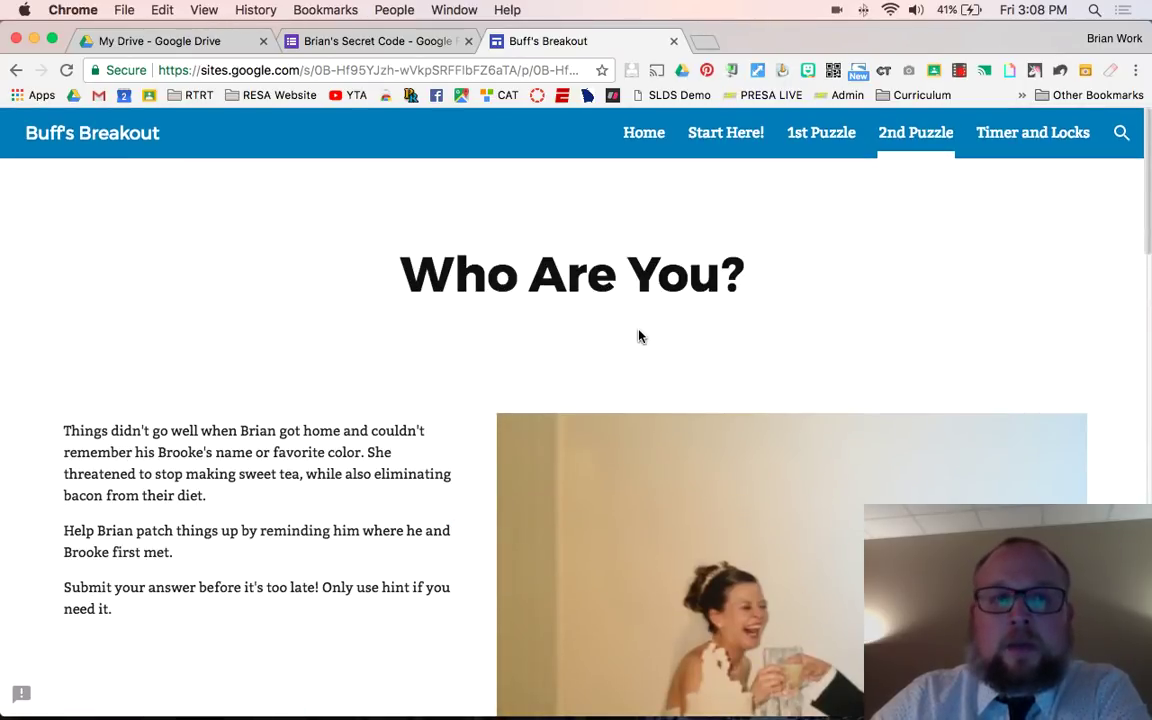
Switch to Google Drive and create a new, blank Google Sites site
left_click(184, 42)
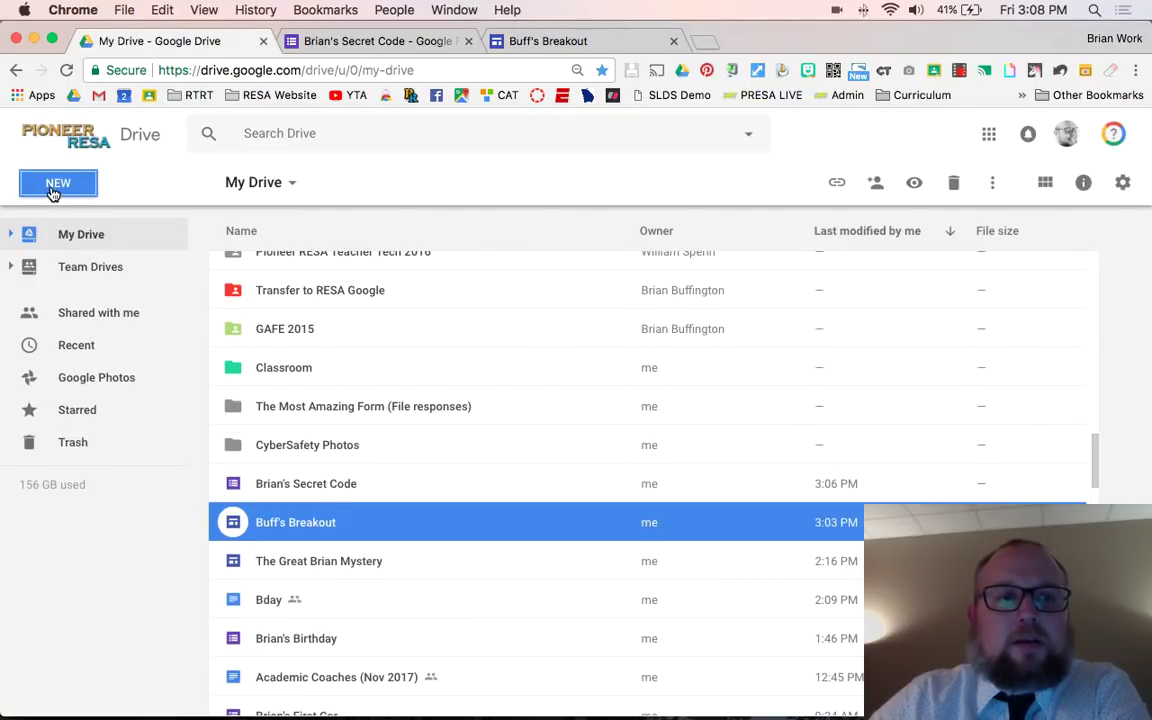
left_click(50, 189)
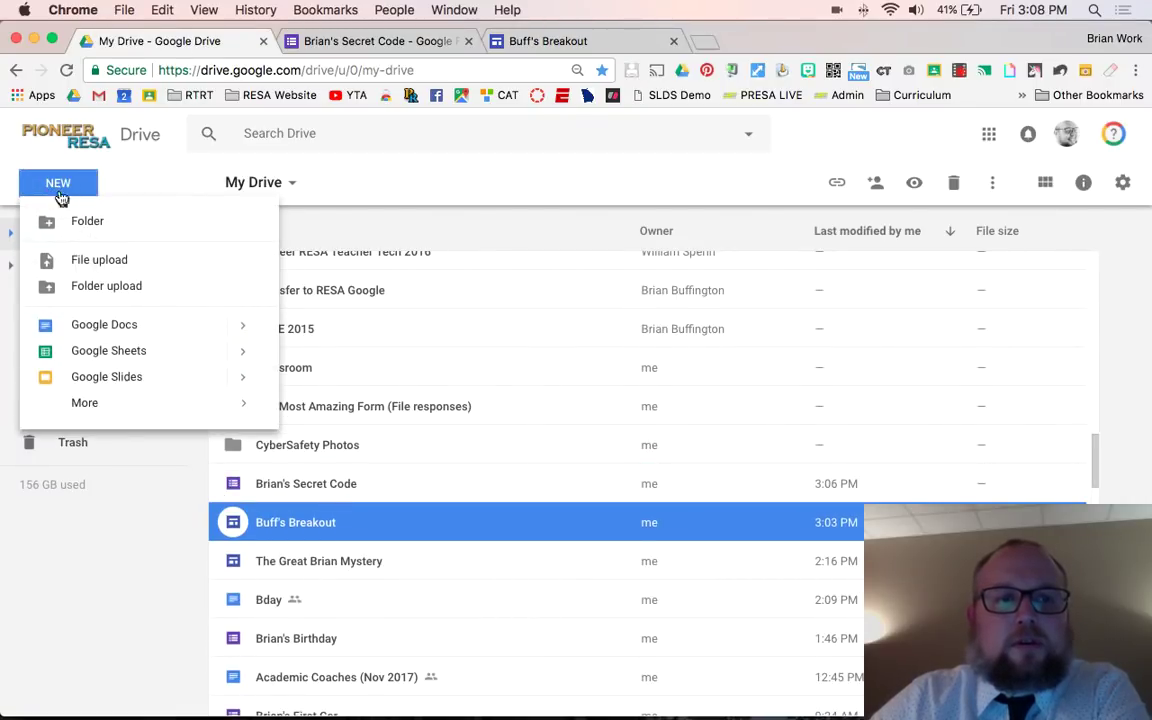
mouse_move(87, 403)
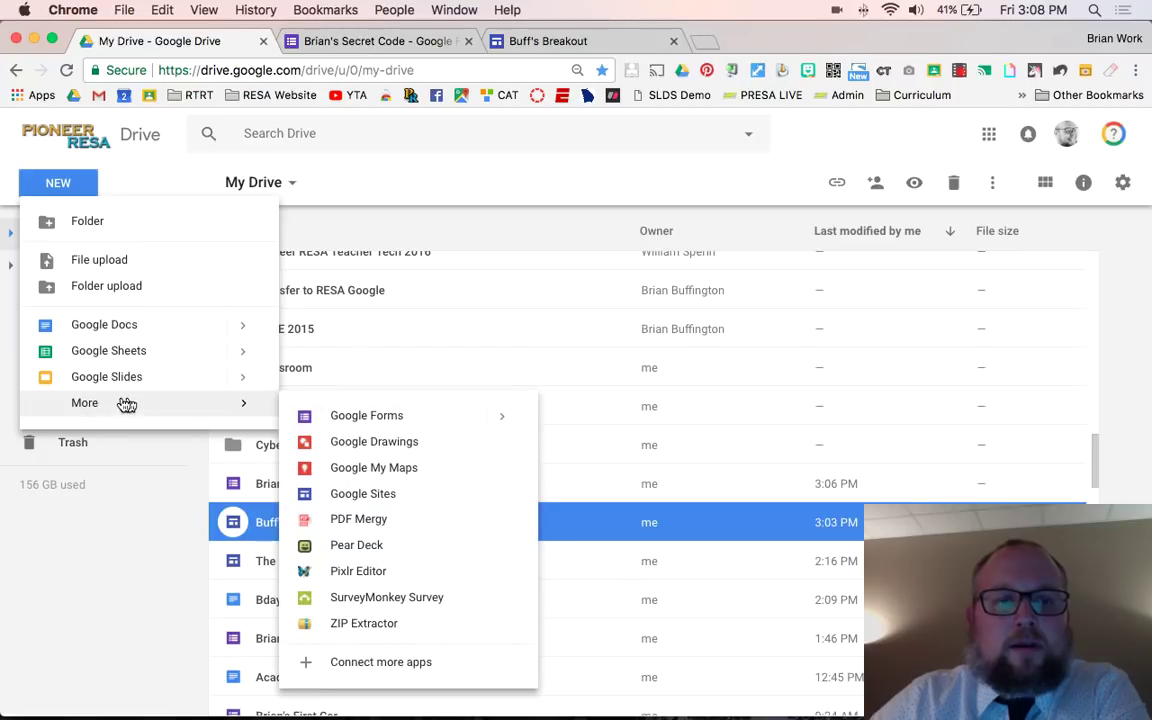
left_click(342, 503)
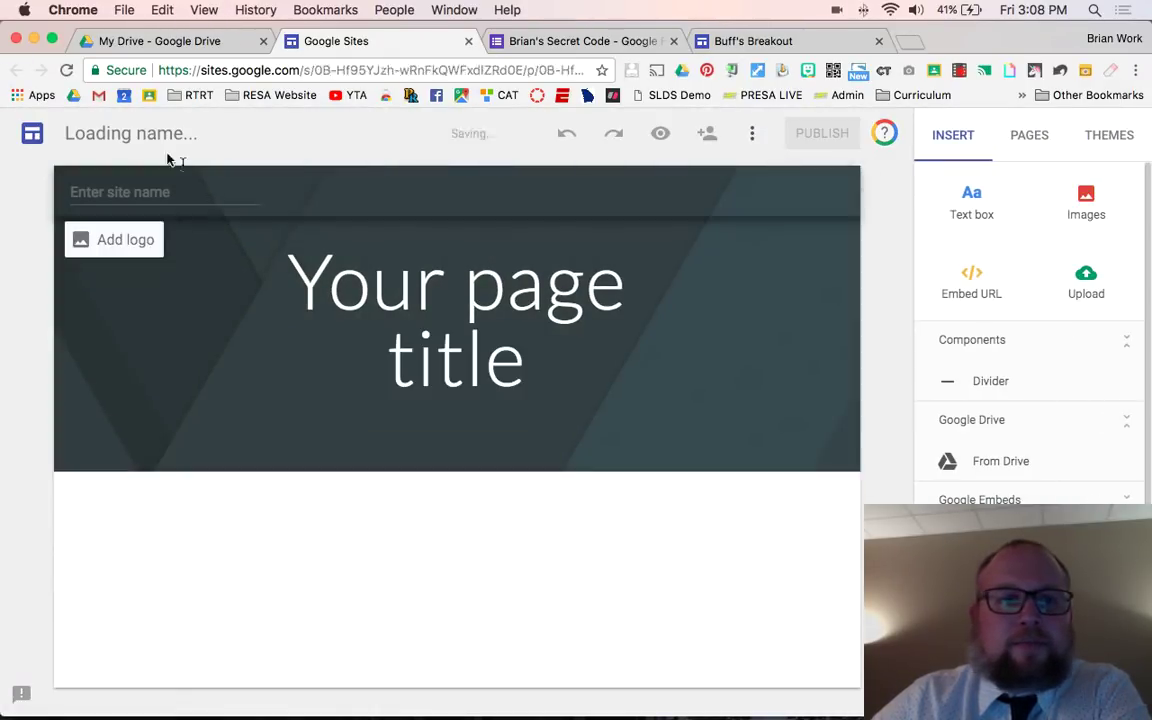
Name the site document "Brian's Breakout" and use the same text as the site name in the header
left_click(110, 133)
key("super+a")
type("Brian's ")
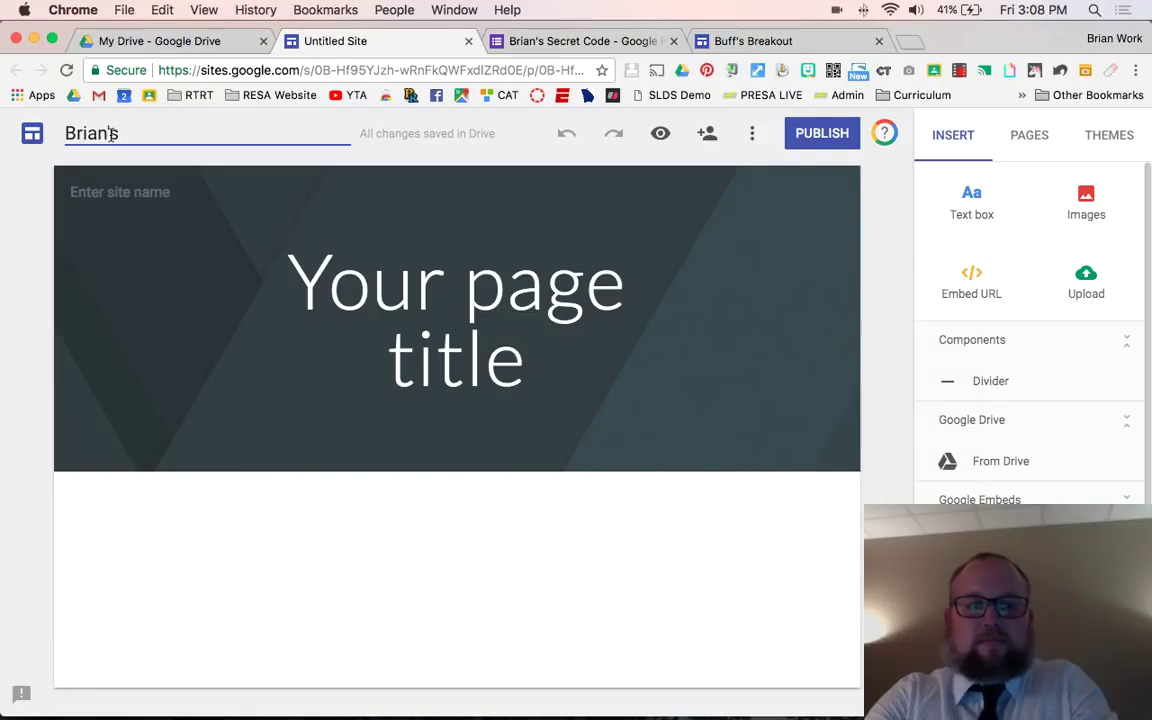
type("Breakout")
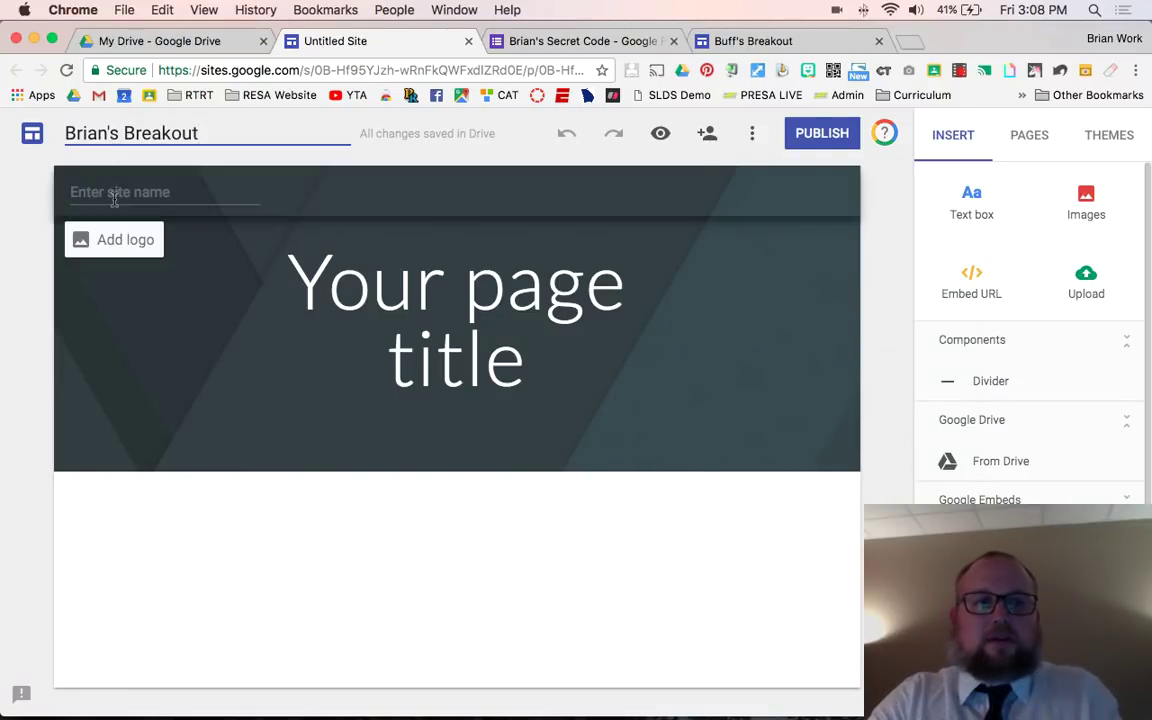
left_click(112, 192)
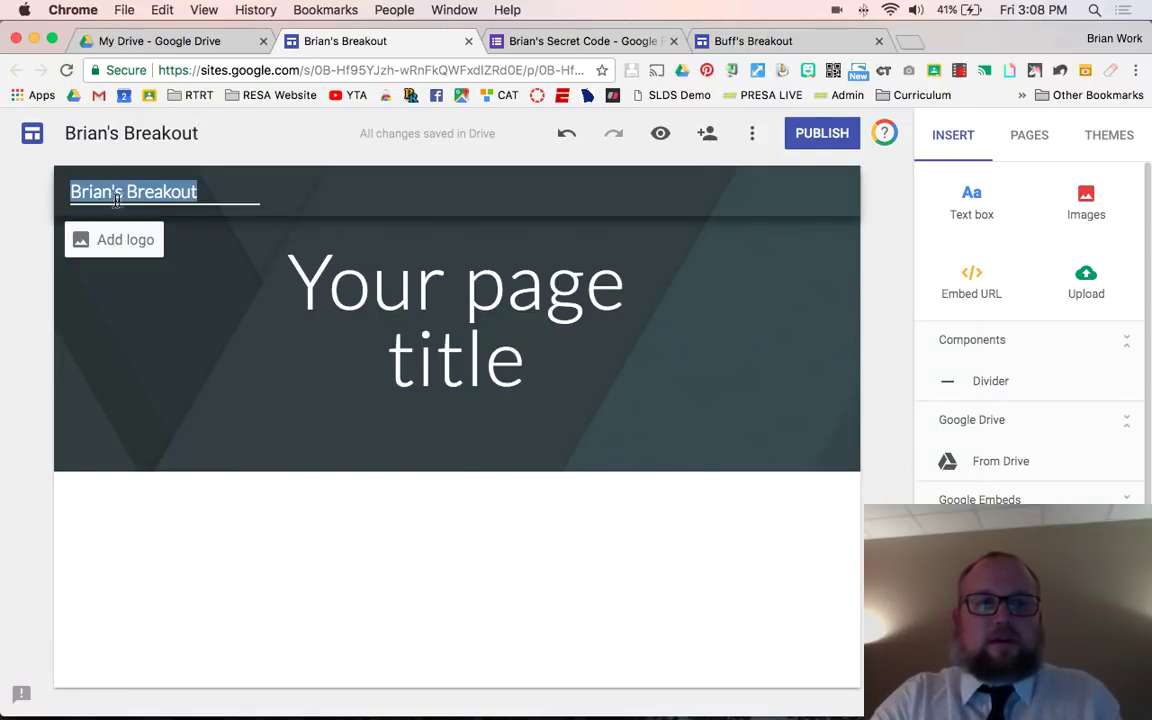
Replace the home page's placeholder title with "Brian's Breakout"
triple_click(487, 346)
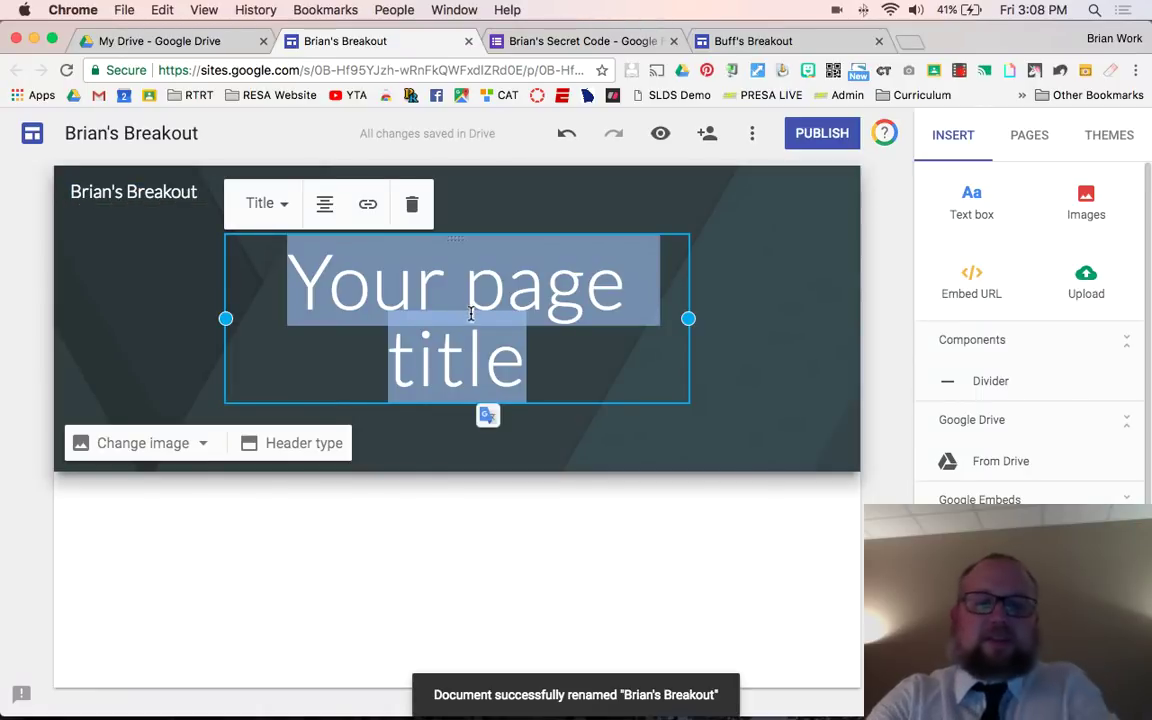
type("Brian's ")
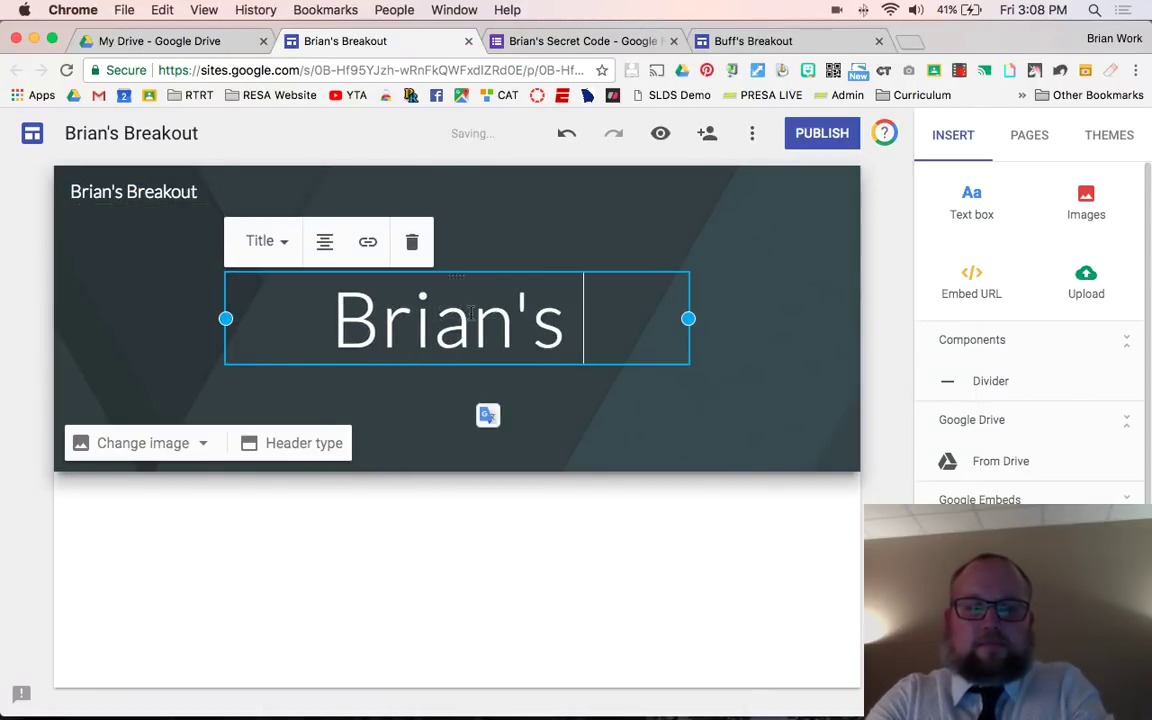
type("Breakout")
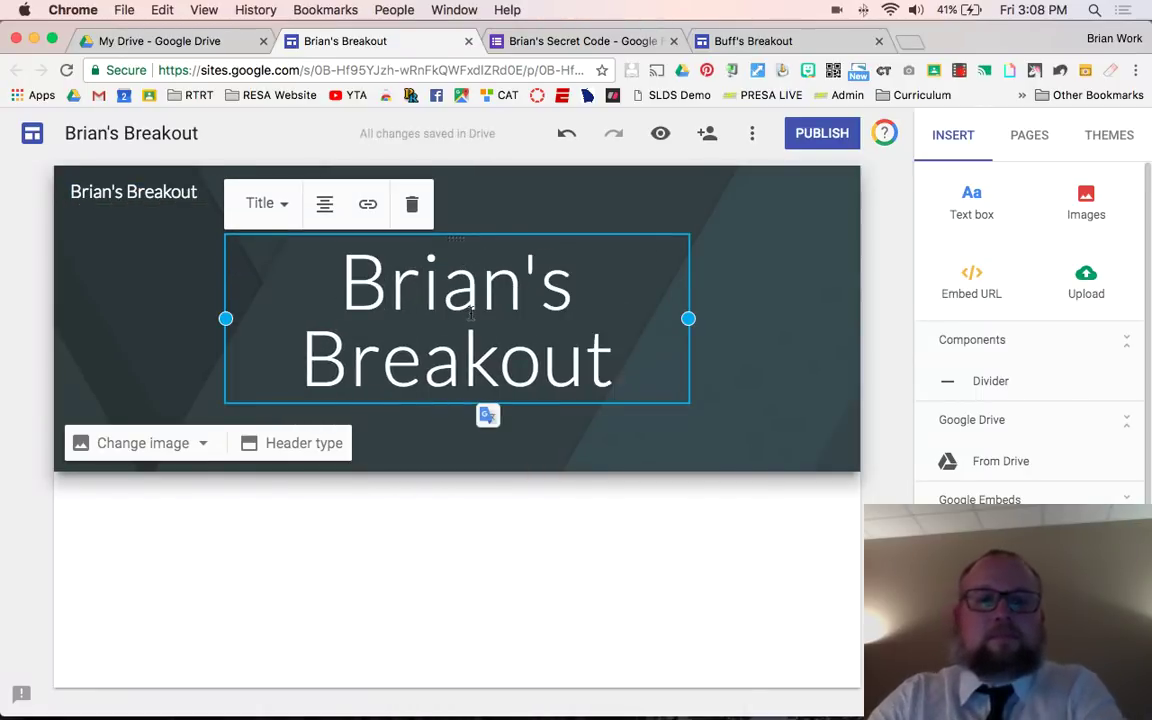
left_click(670, 527)
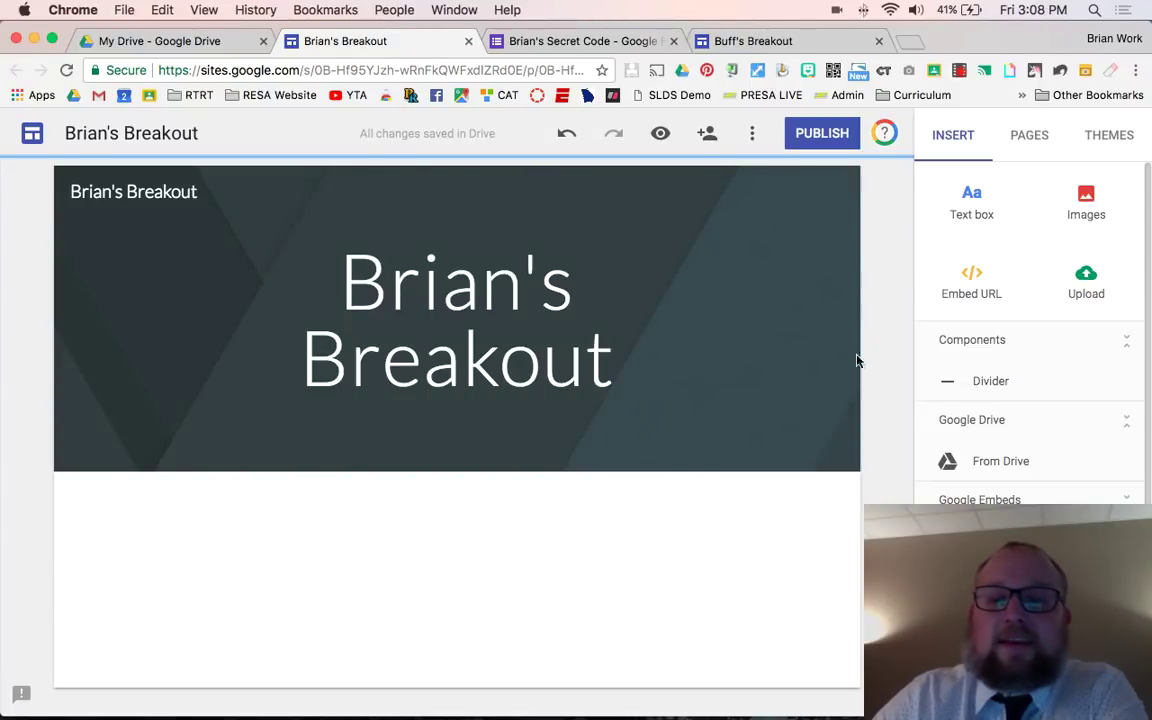
Insert the "Brian's Secret Code" form from Drive into the home page below the header
scroll(1003, 477, "down", 3)
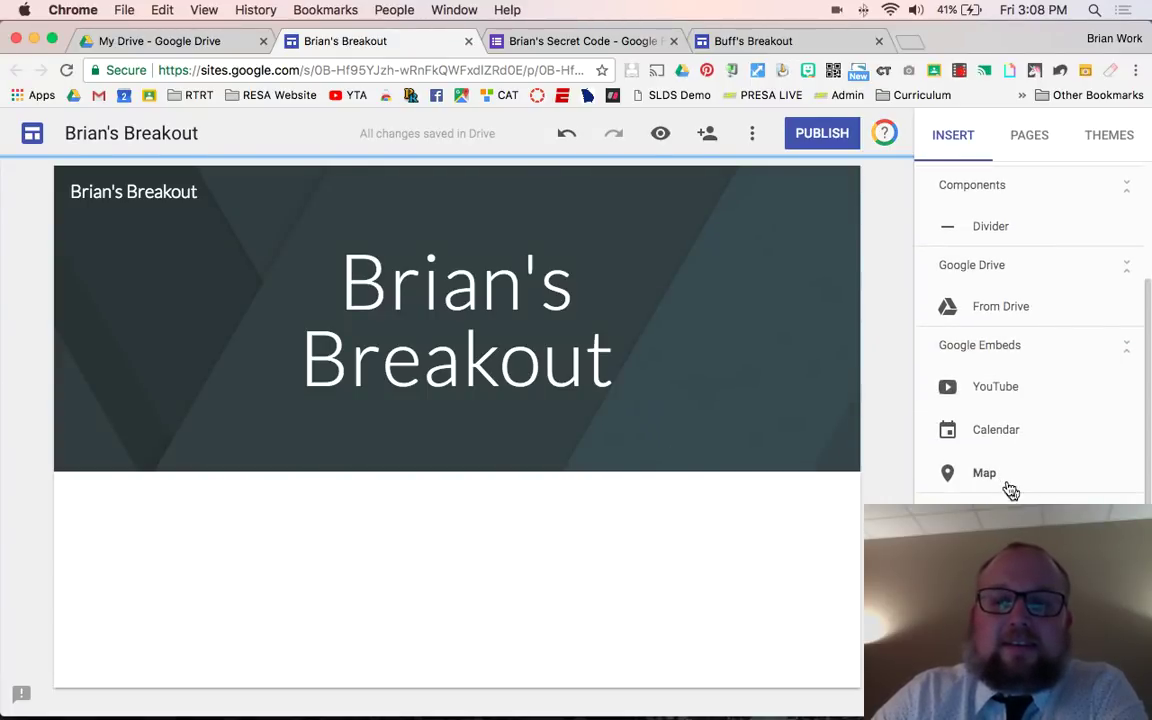
scroll(1030, 340, "down", 1)
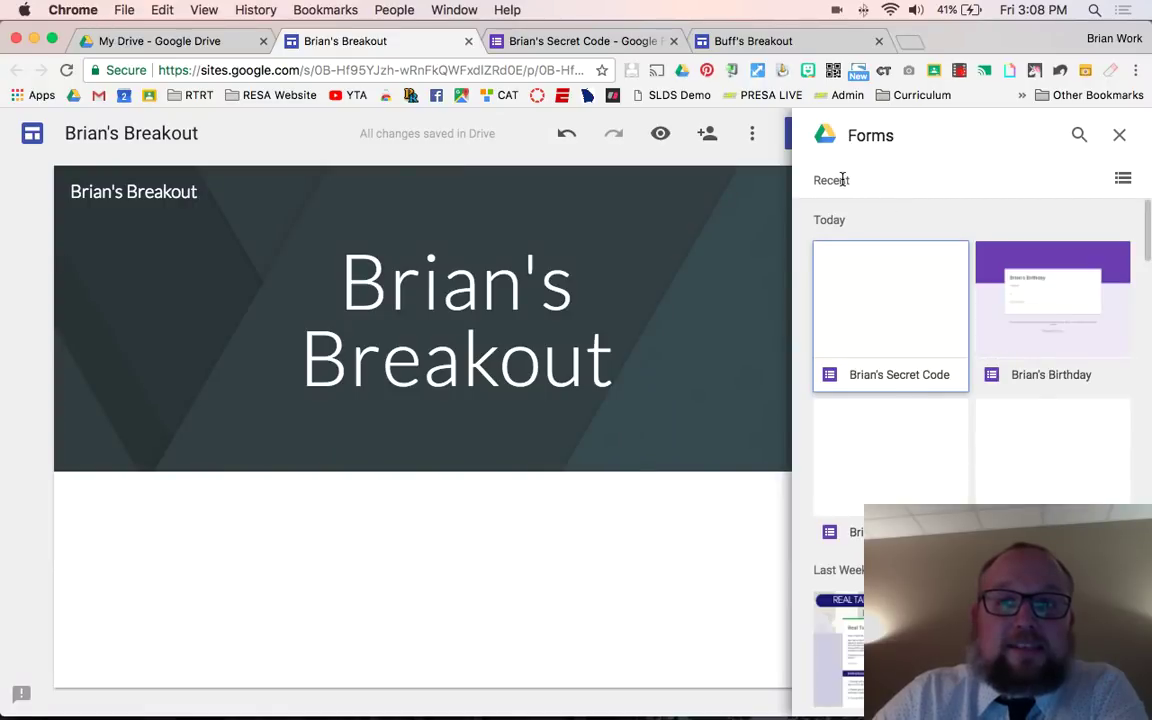
left_click(902, 296)
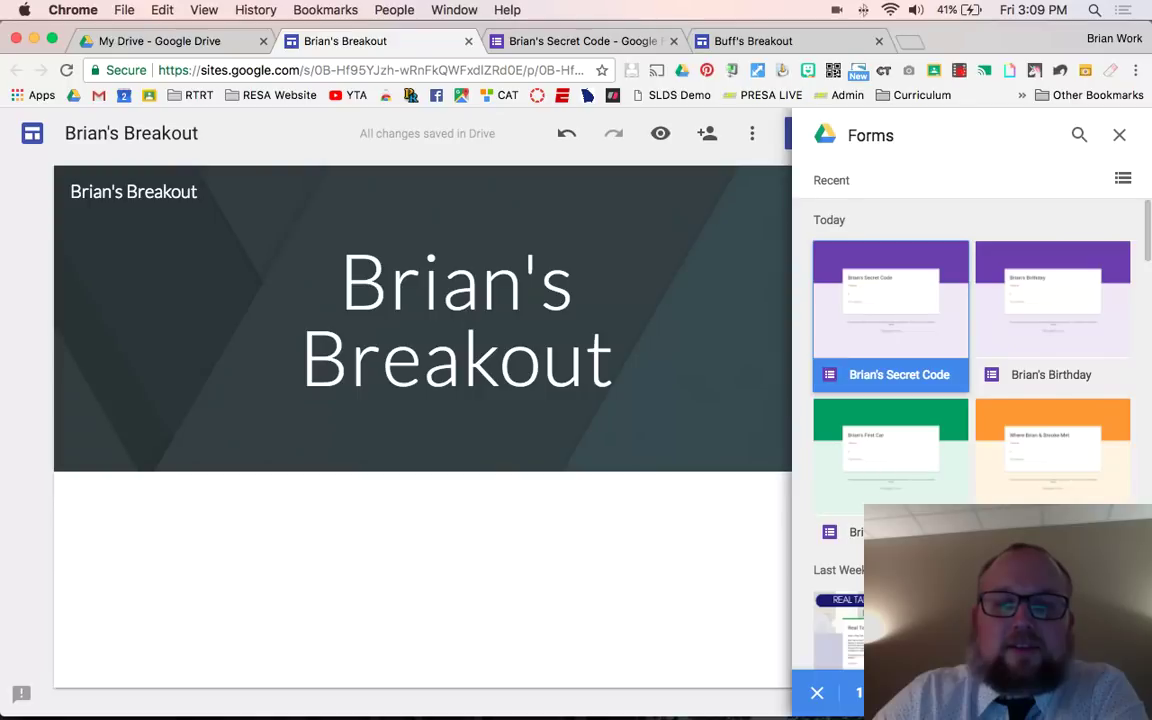
left_click(1090, 693)
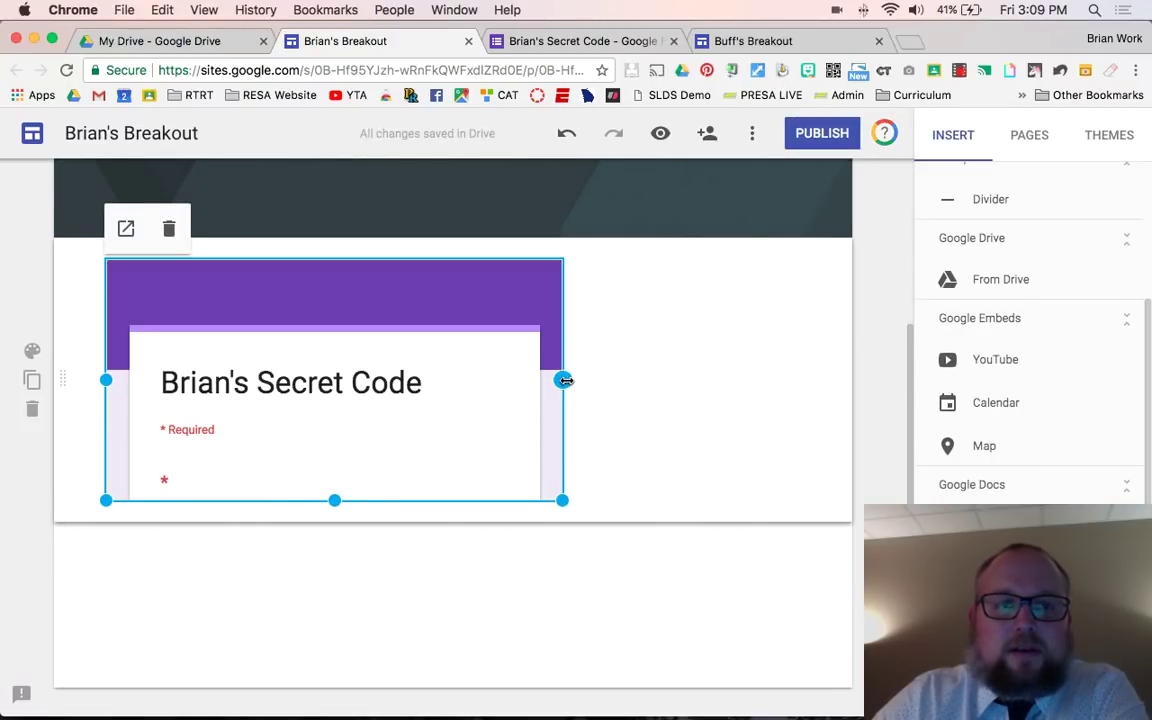
Make the embedded form narrower and taller so its answer field and Submit button fit, and check the page layout
left_click_drag(565, 380, 443, 391)
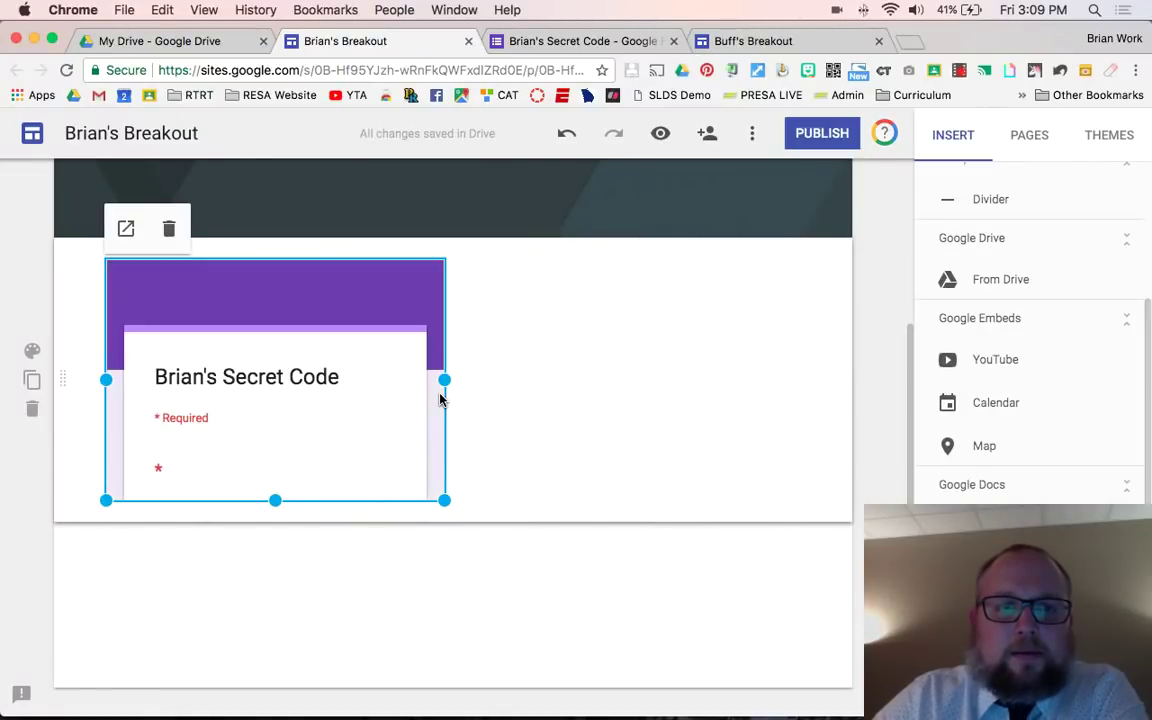
left_click_drag(273, 500, 273, 644)
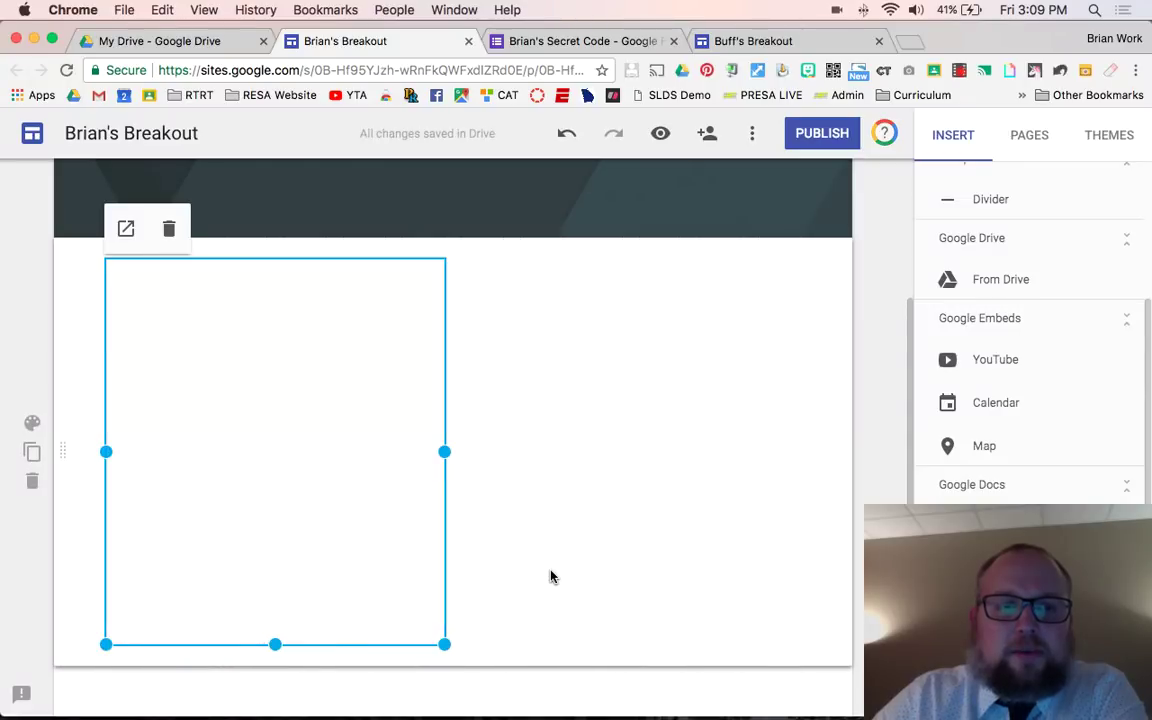
scroll(649, 445, "up", 5)
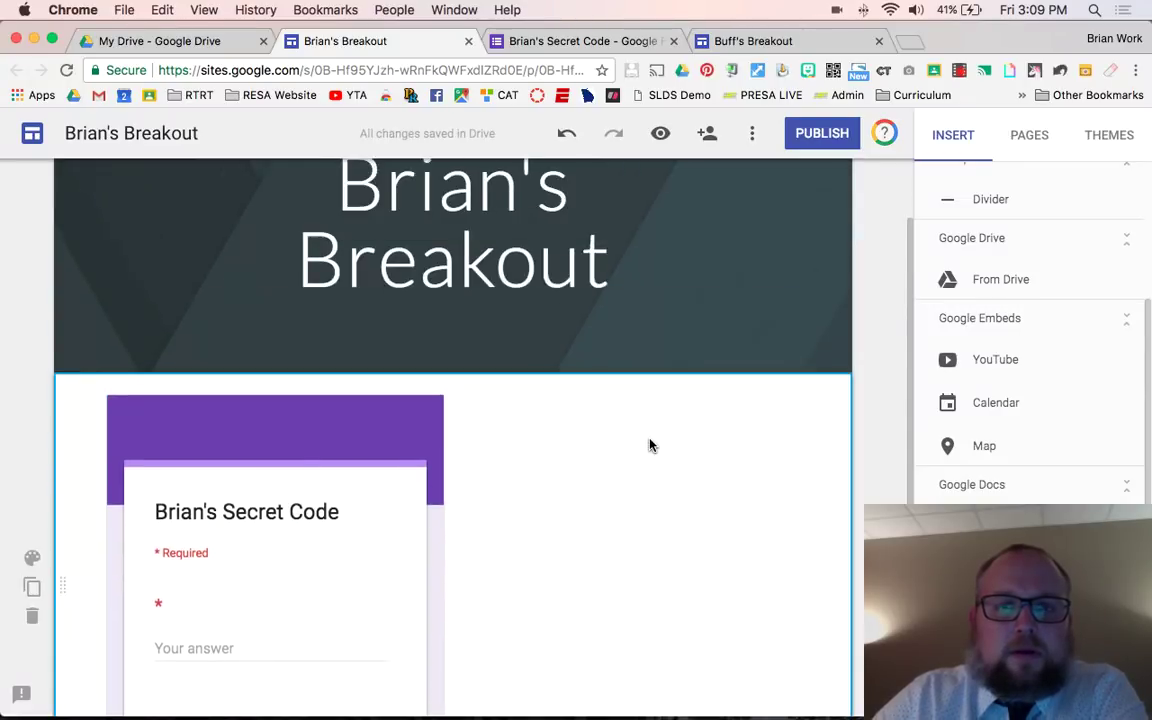
scroll(649, 445, "down", 5)
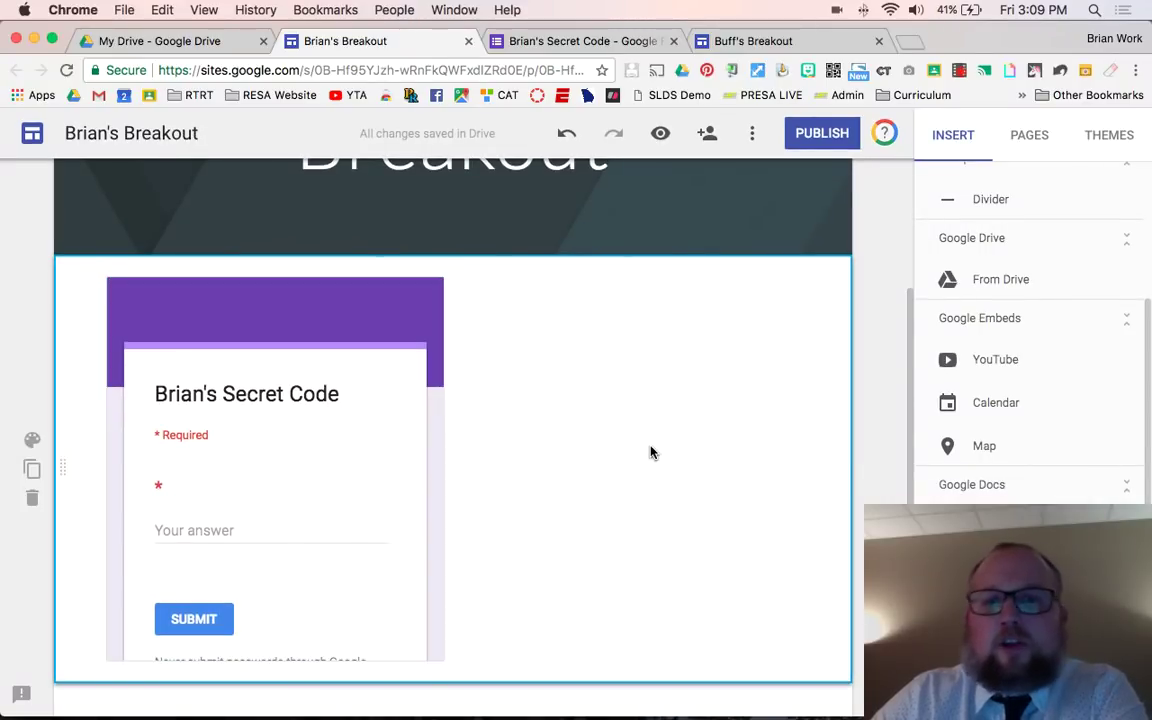
scroll(650, 452, "up", 3)
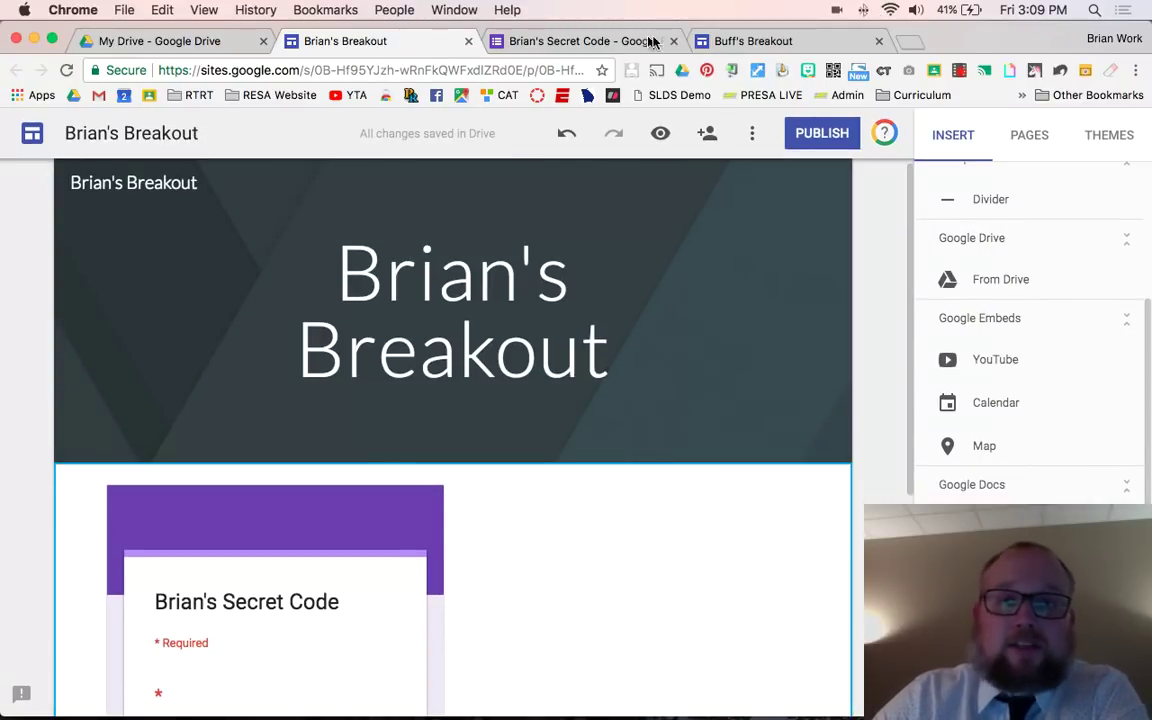
Switch to the Buff's Breakout site and examine how its Timer and Locks page arranges the timer video and lock forms
left_click(567, 40)
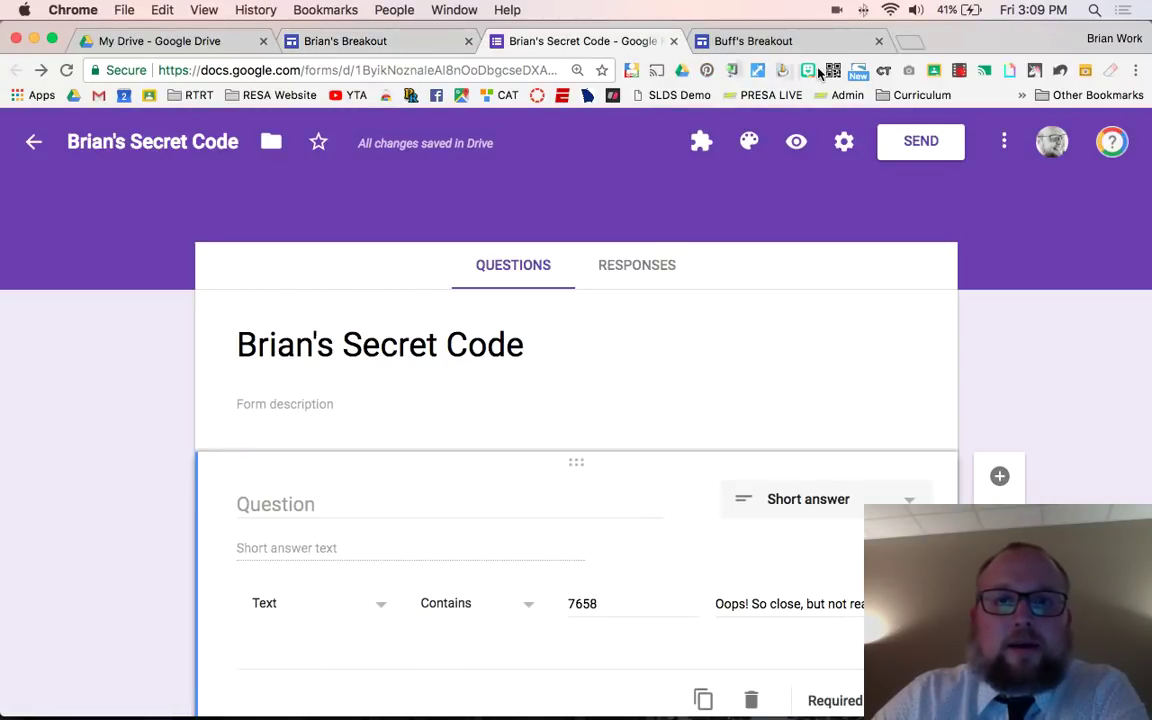
left_click(770, 41)
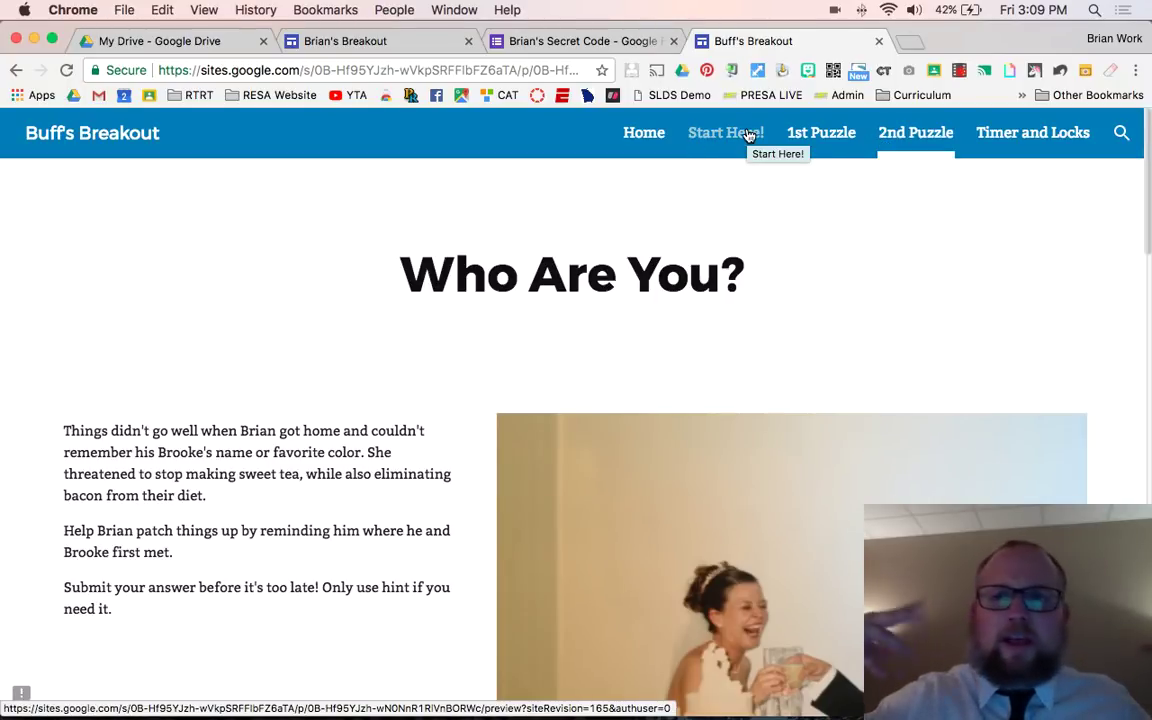
left_click(1042, 148)
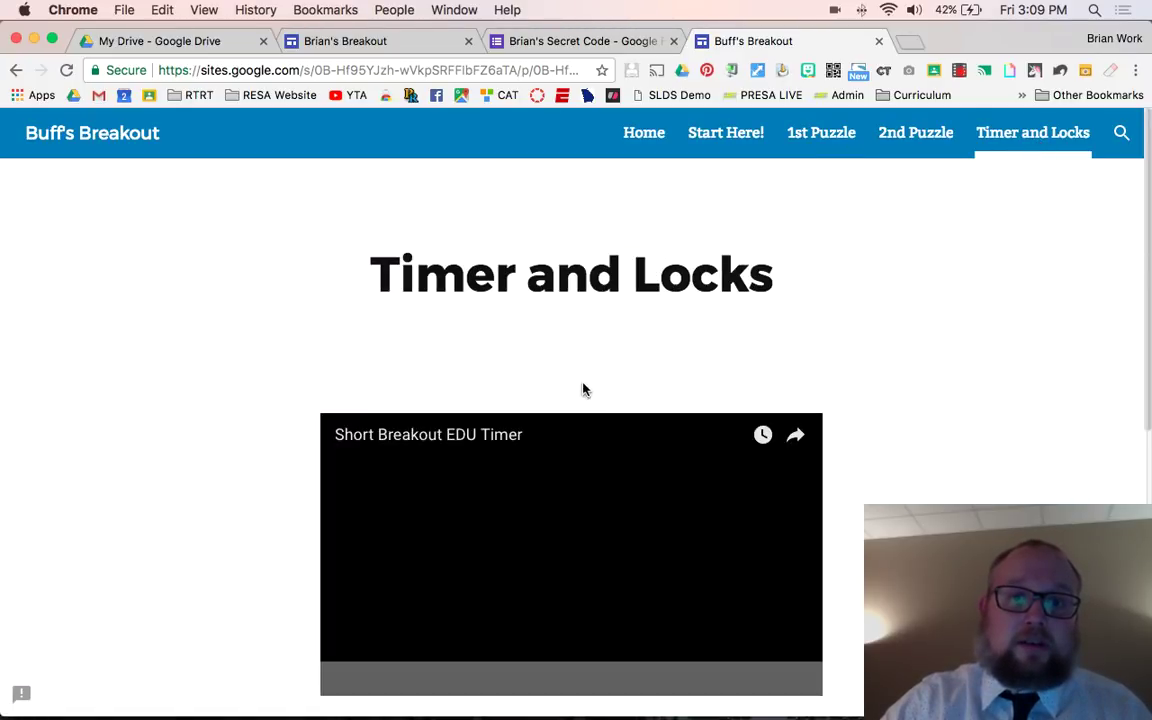
scroll(756, 473, "down", 3)
scroll(790, 485, "down", 2)
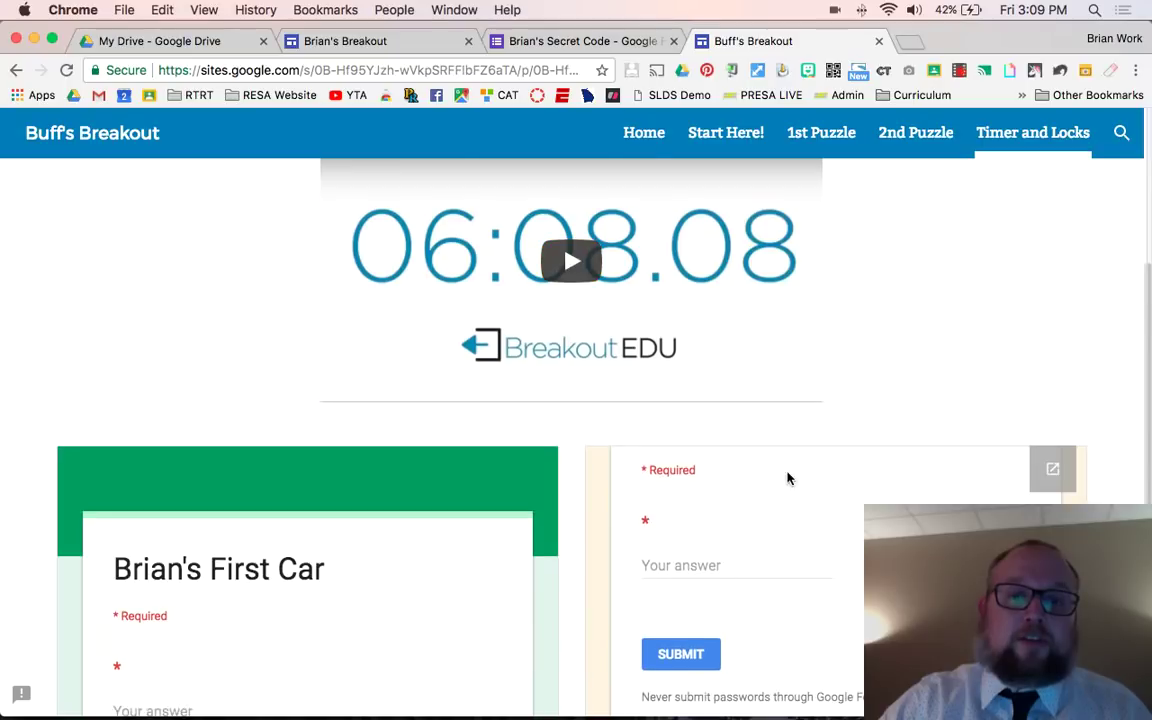
Return to the Brian's Breakout site editor and add a new page named "Timer and Locks"
left_click(411, 42)
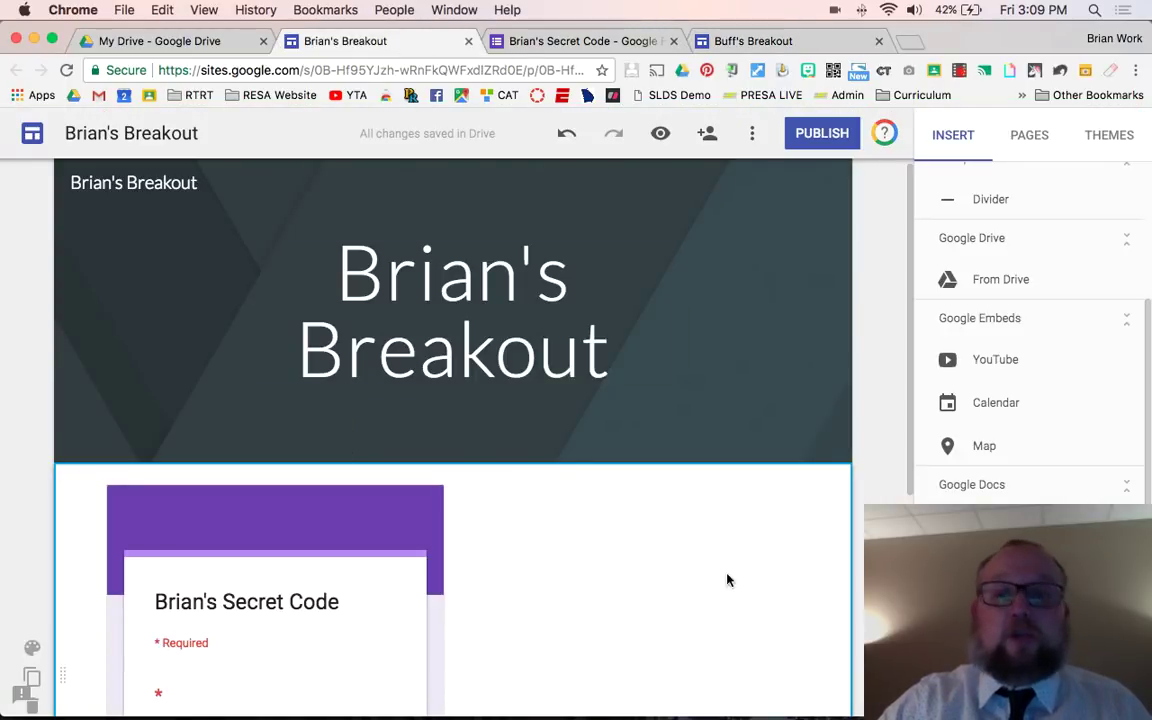
scroll(522, 543, "down", 1)
scroll(787, 175, "up", 1)
left_click(1030, 136)
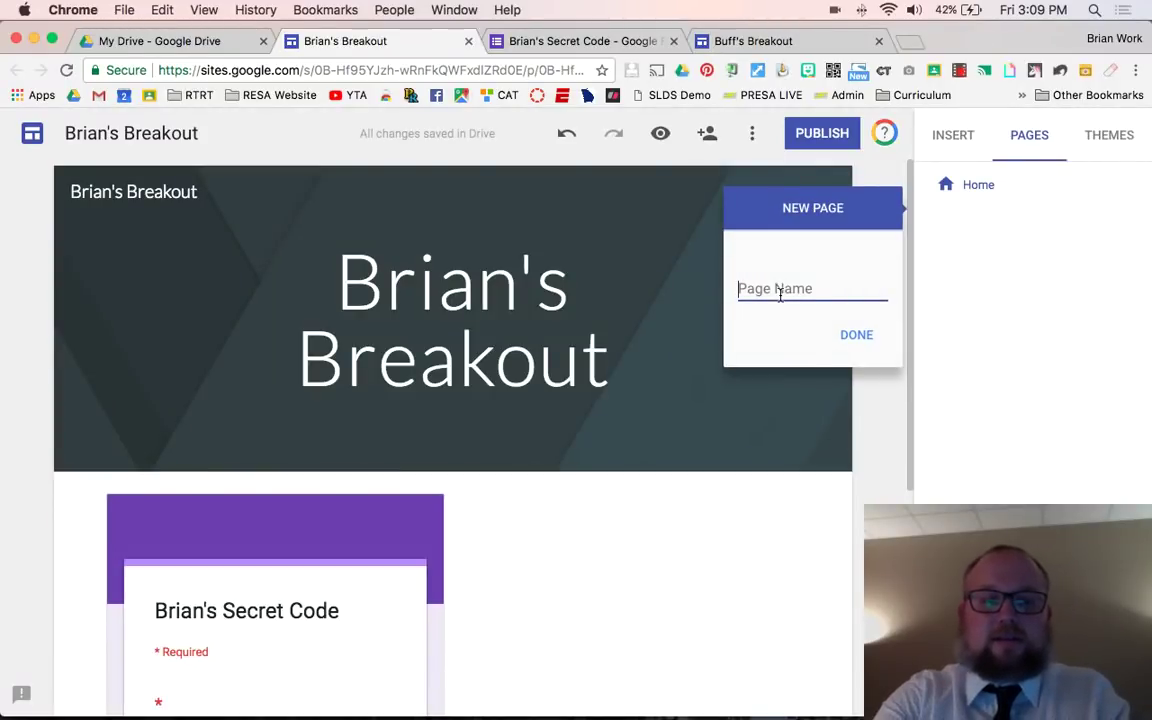
type("Timer and Locks")
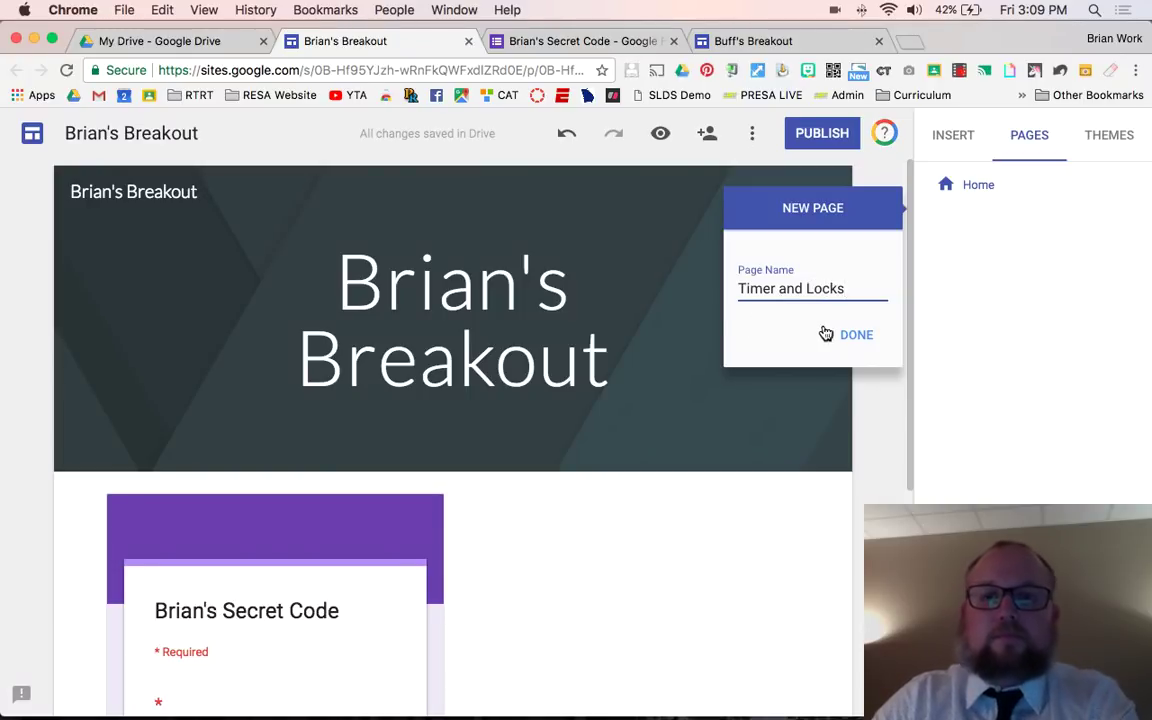
left_click(850, 334)
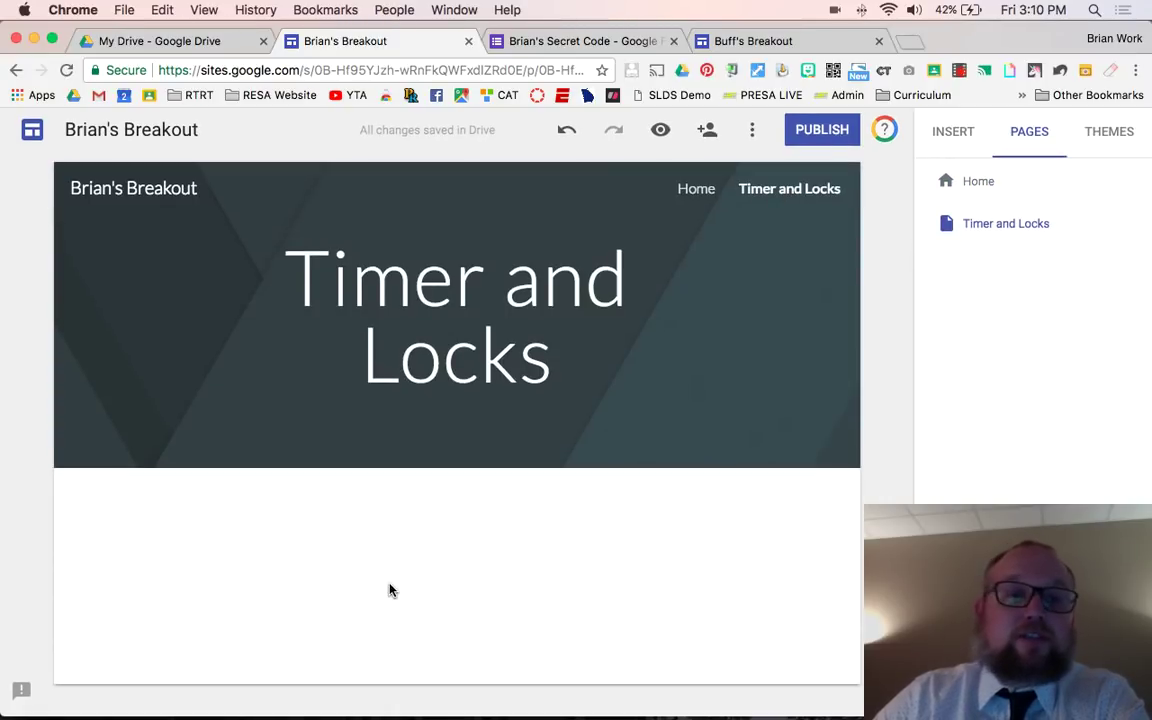
Bring up the insertable content options for the Timer and Locks page
left_click(953, 136)
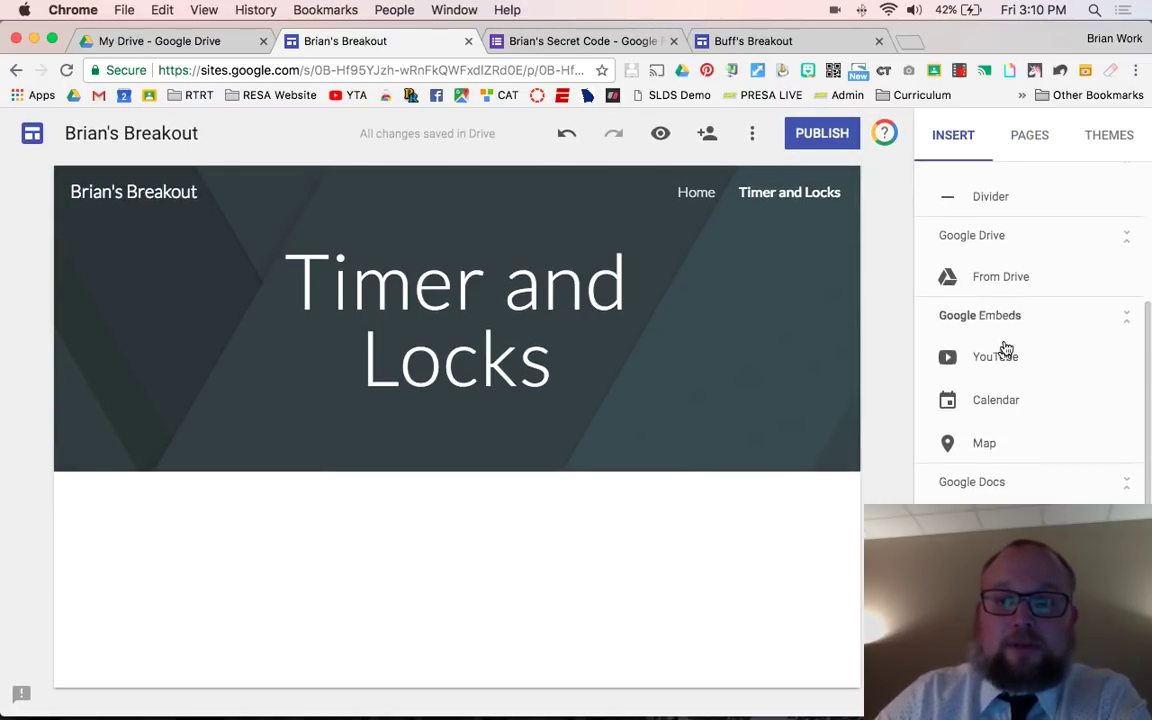